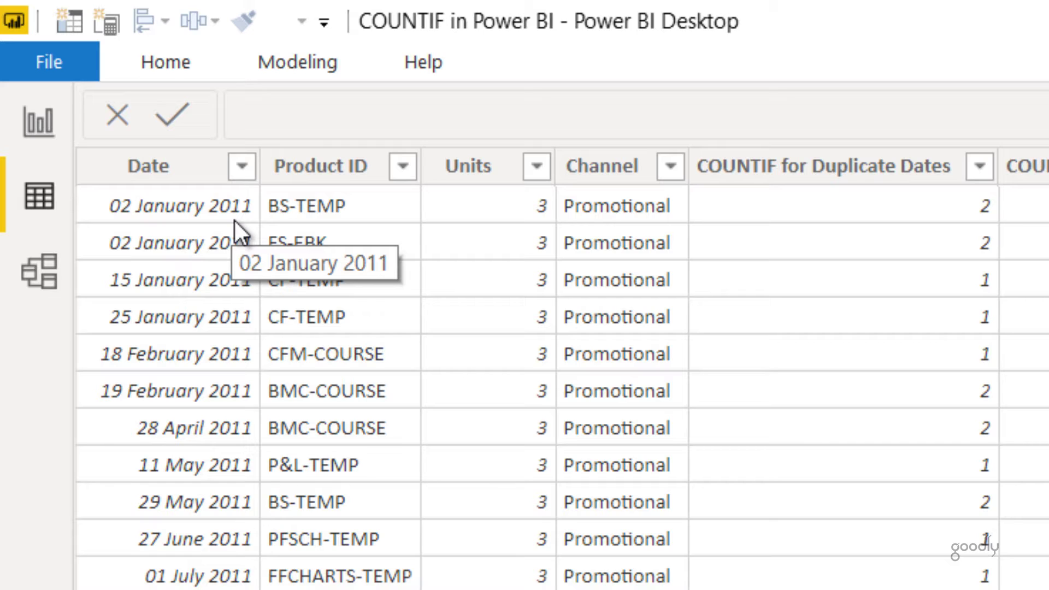
Review the Channel filter's Affiliate, Organic and Promotional values, leaving it unfiltered.
click(670, 171)
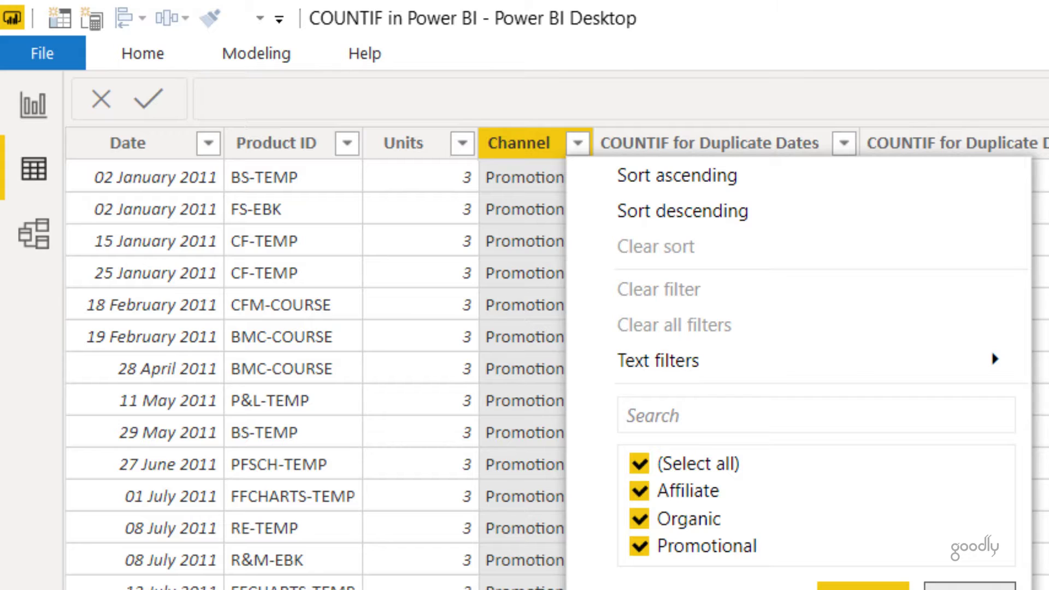
click(970, 587)
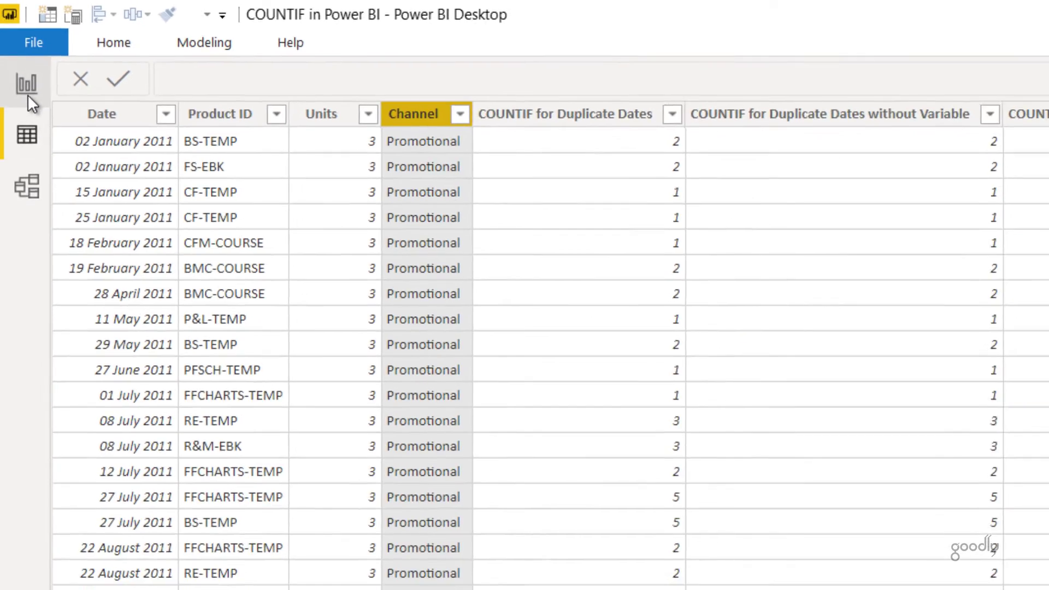
On the report page, move the Channel table visual right and remove Transactions from its values.
click(33, 104)
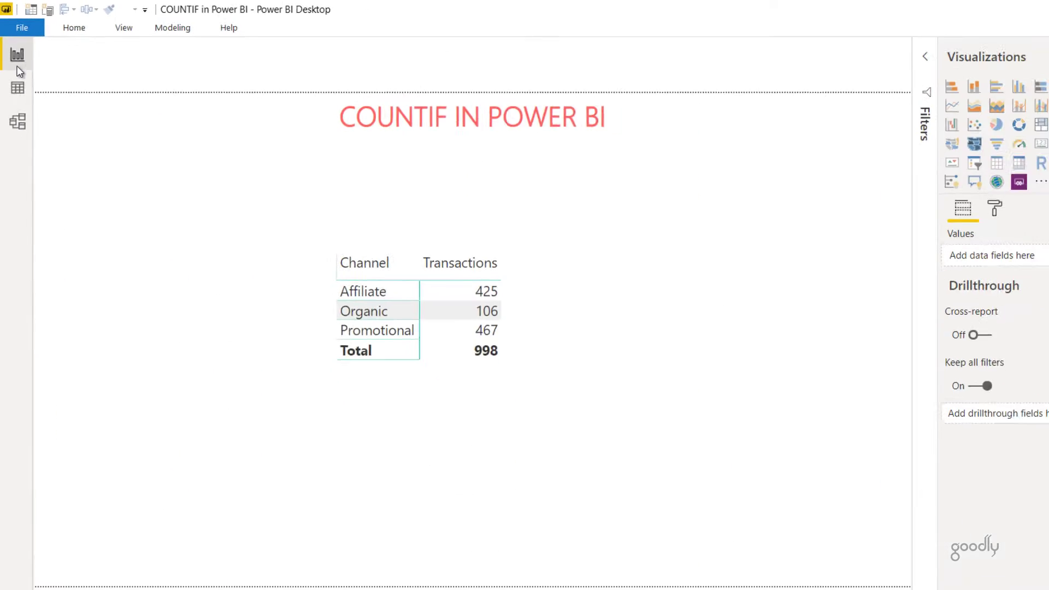
click(487, 306)
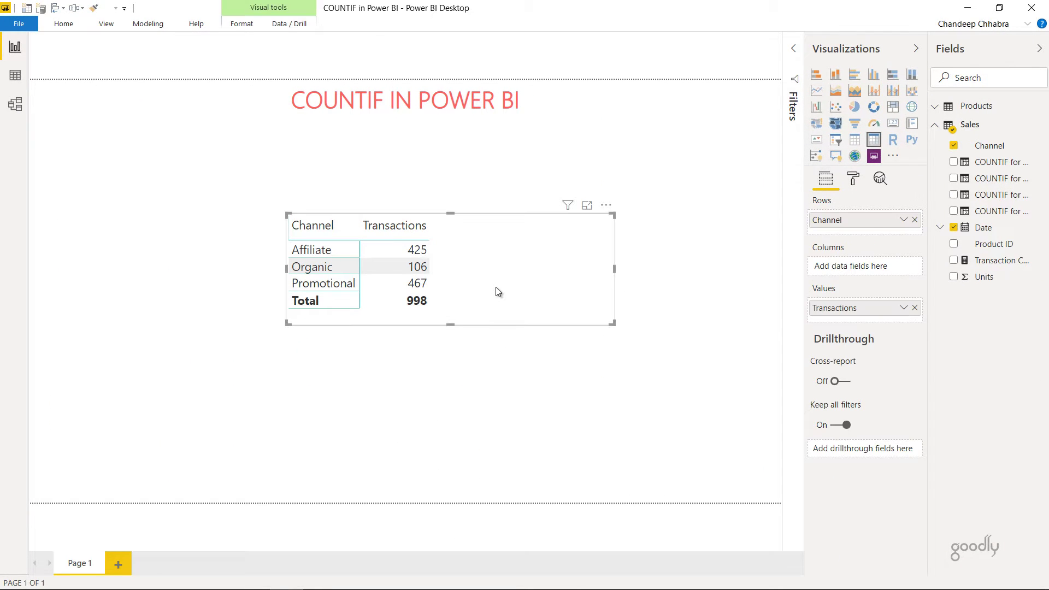
drag(506, 283, 563, 293)
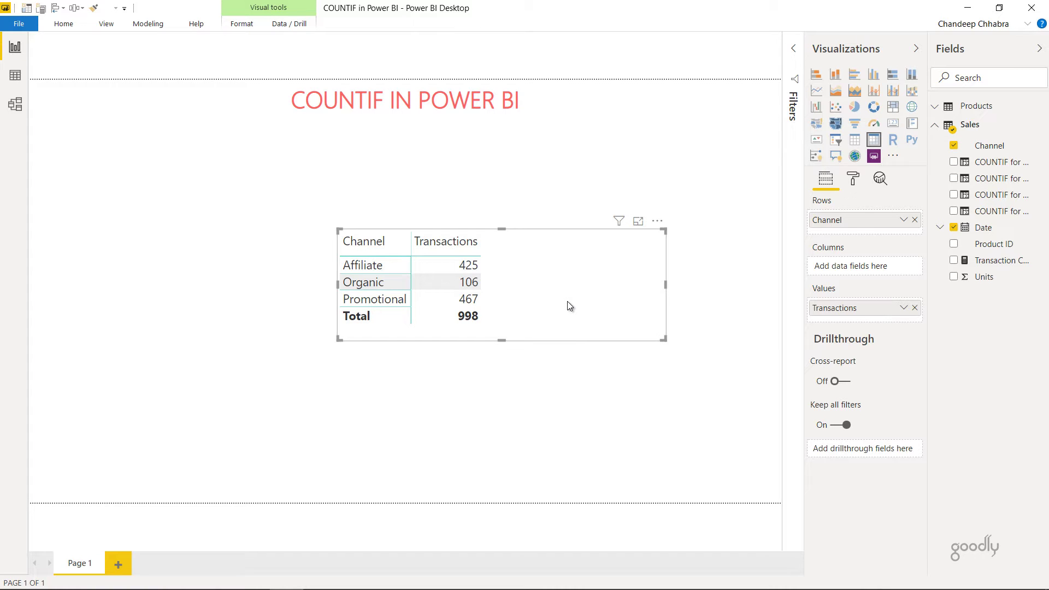
click(915, 309)
drag(429, 281, 448, 282)
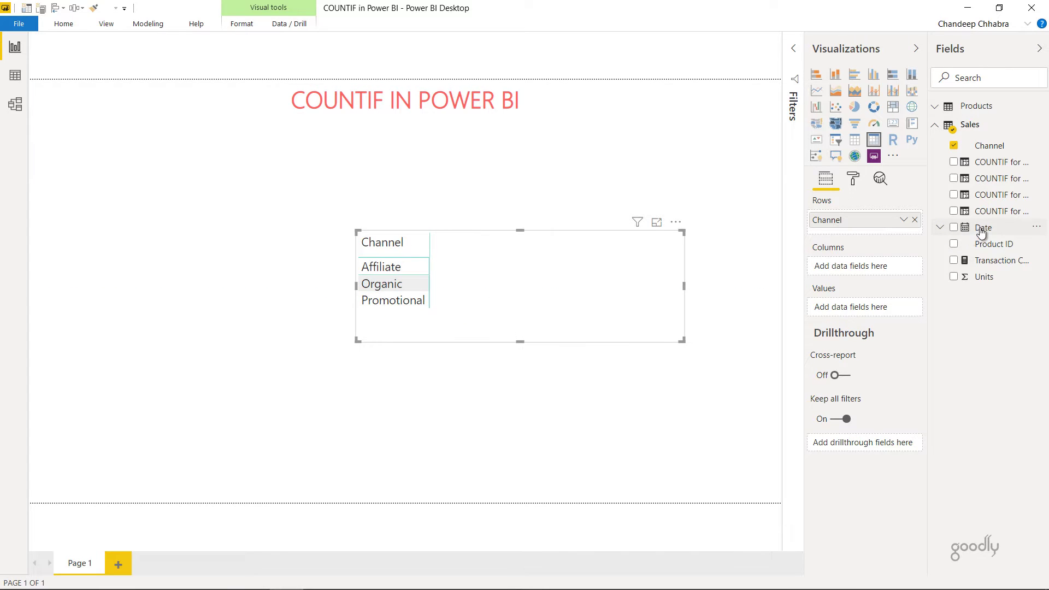
Add Date as a Count renamed Transactions: Affiliate 425, Organic 106, Promotional 467, total 998.
drag(979, 235, 860, 308)
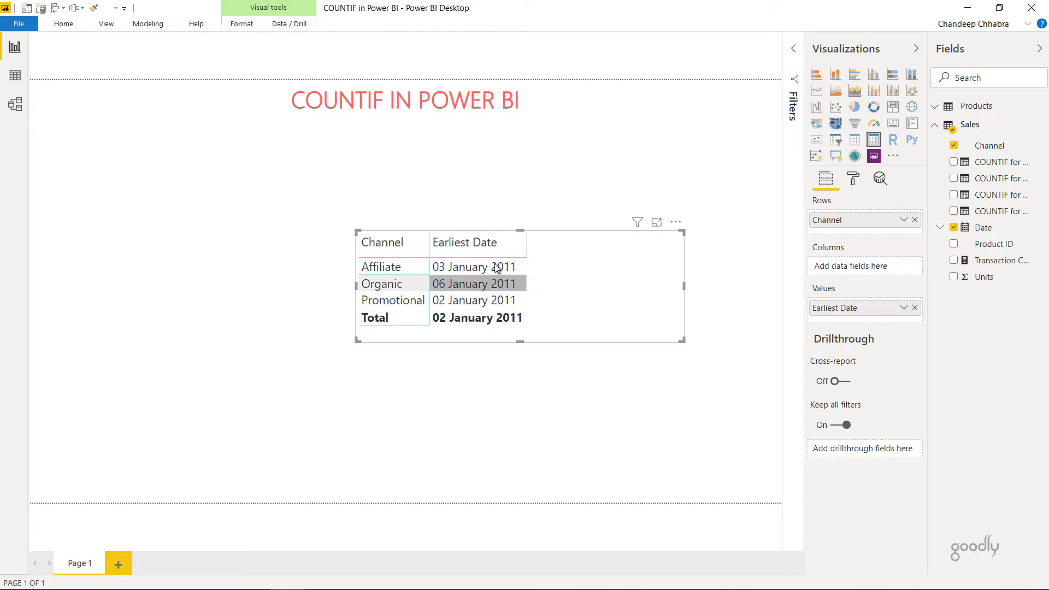
click(904, 309)
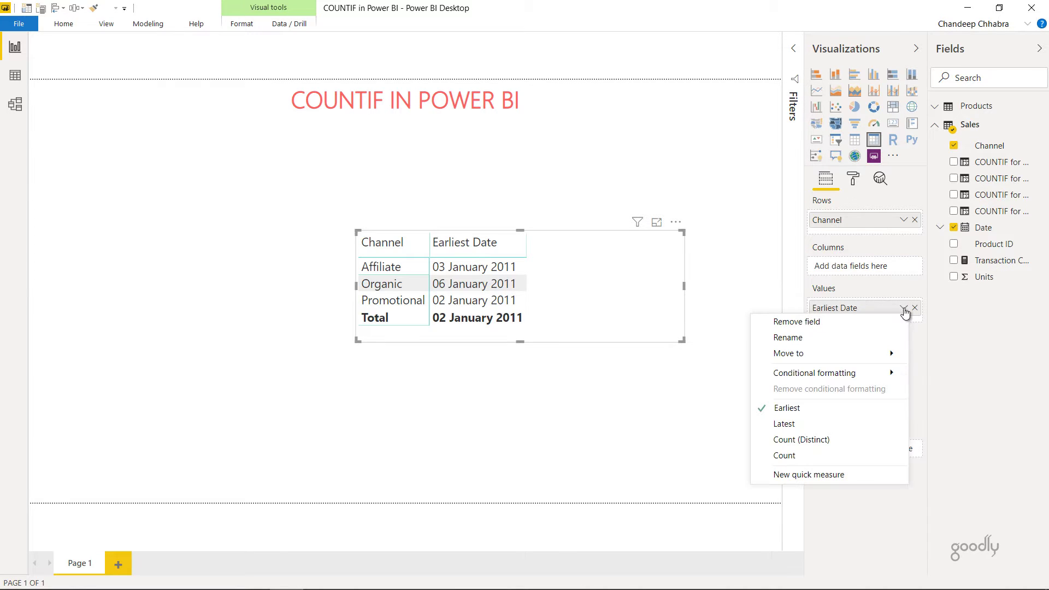
click(788, 459)
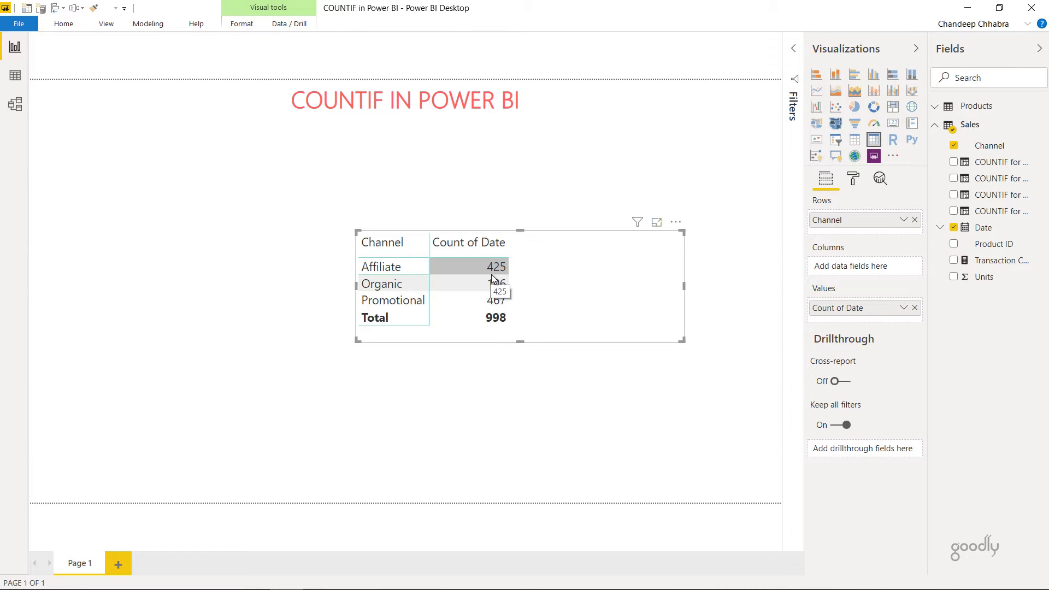
double_click(866, 309)
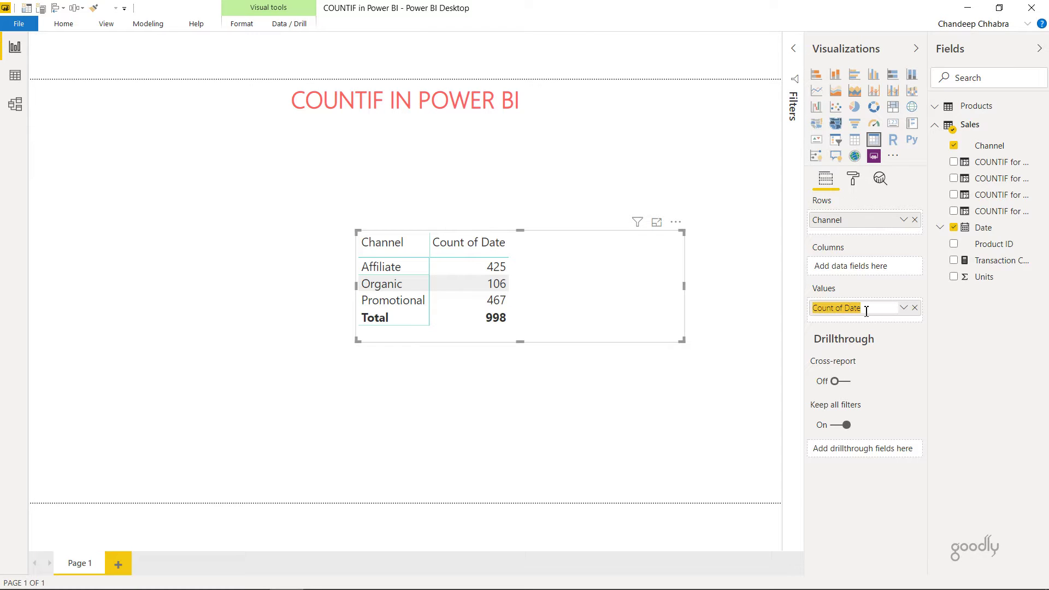
text(Transact)
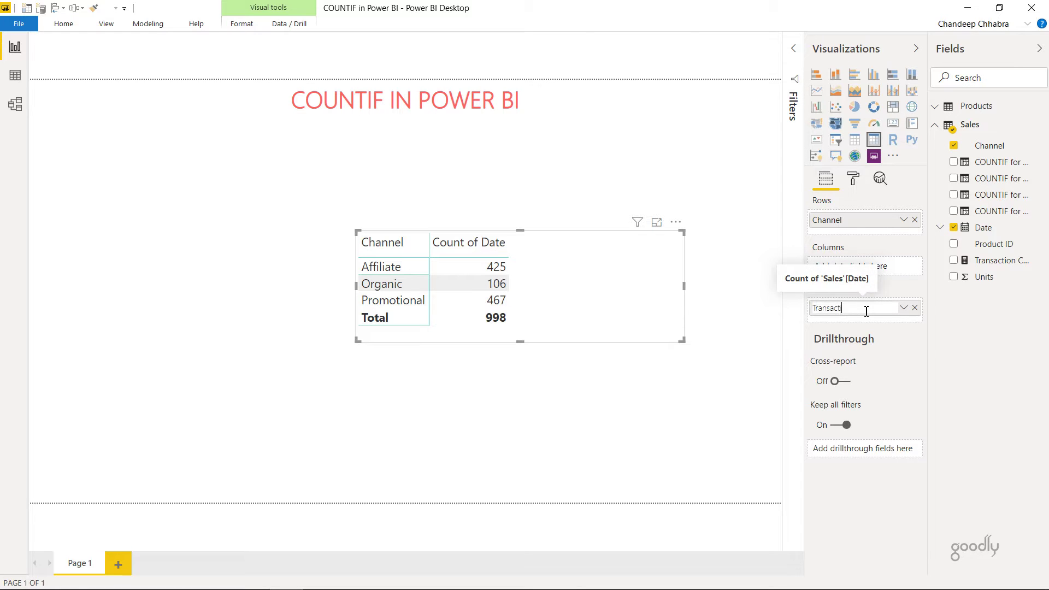
text(ions)
key(Return)
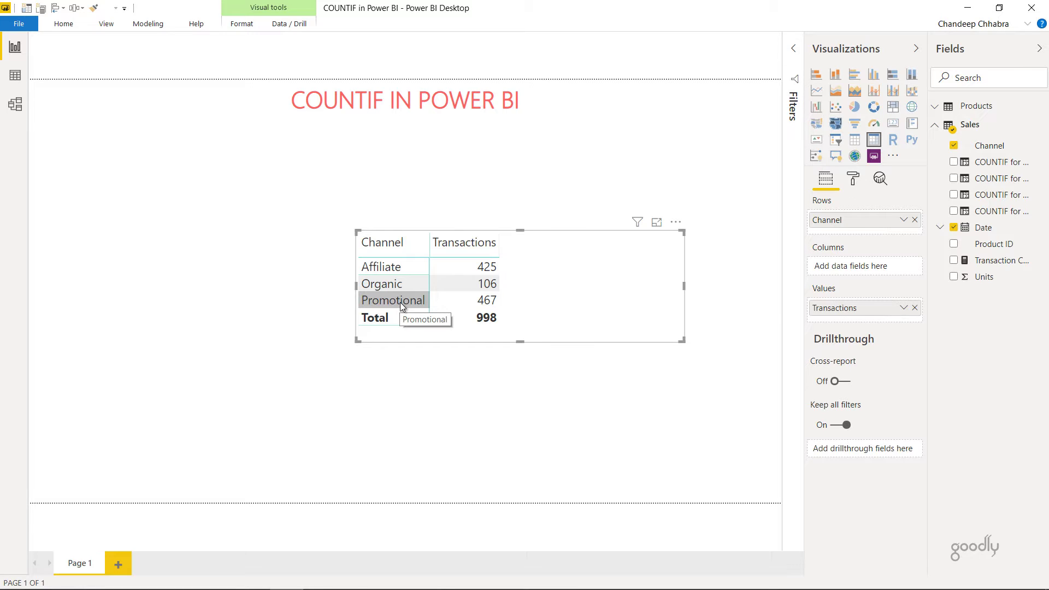
Display the Transaction Count measure's formula and highlight COUNTROWS(Sales) in it.
click(999, 263)
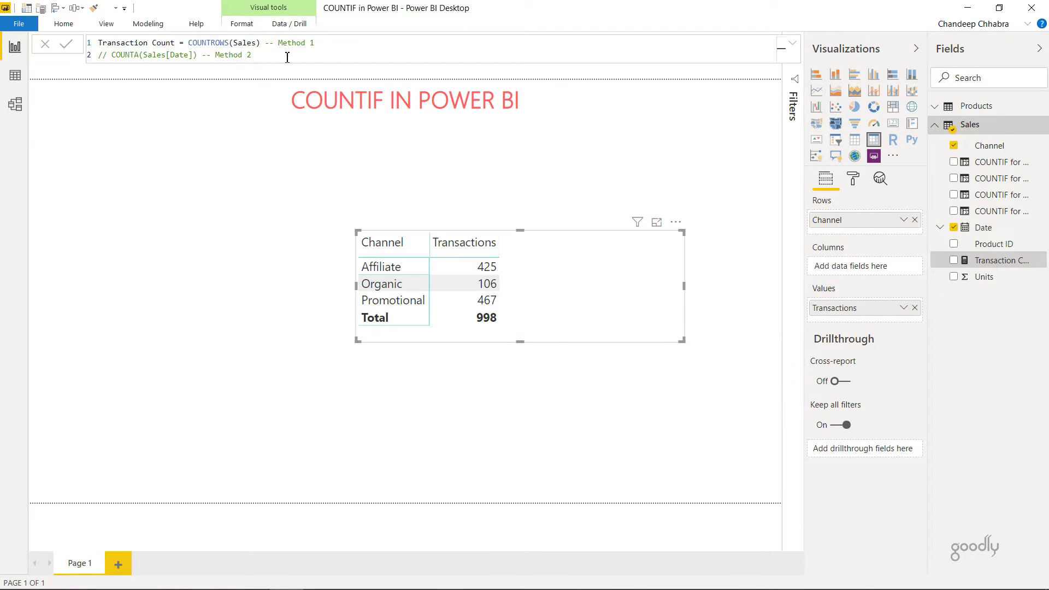
scroll(287, 57, up, 5)
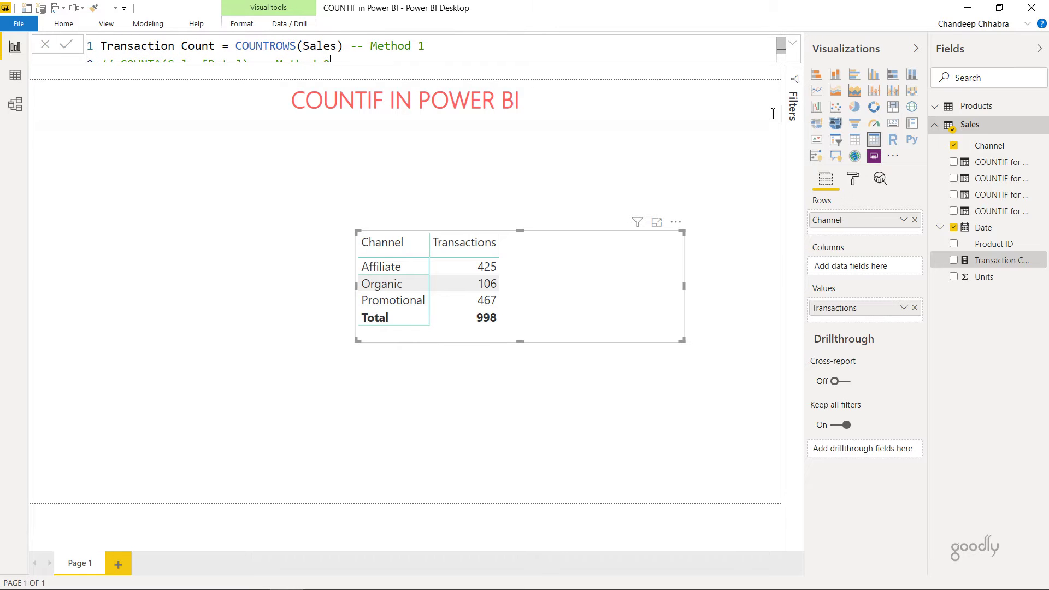
click(237, 46)
drag(237, 46, 344, 46)
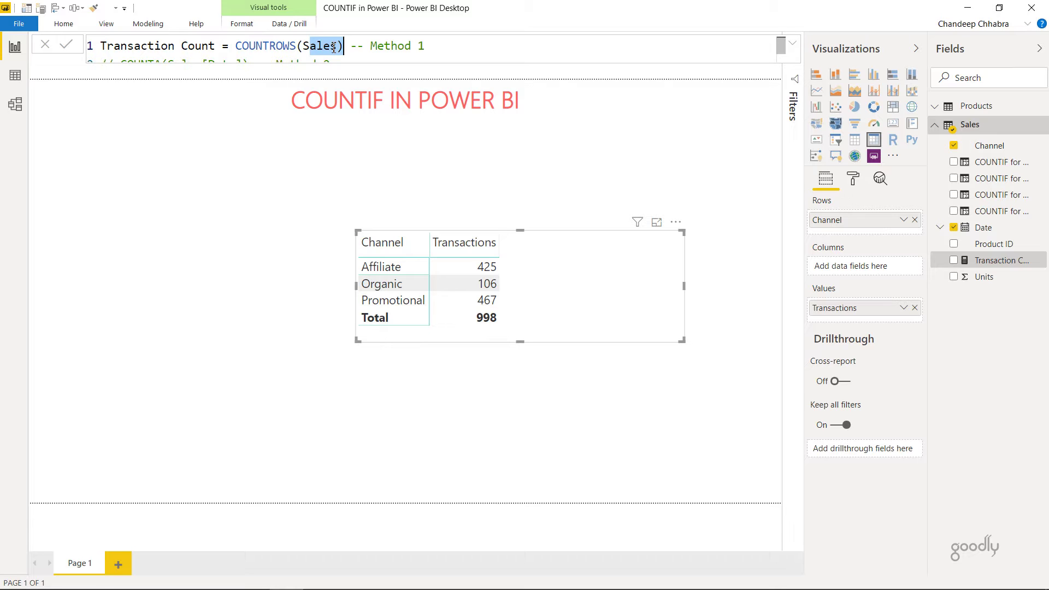
click(333, 47)
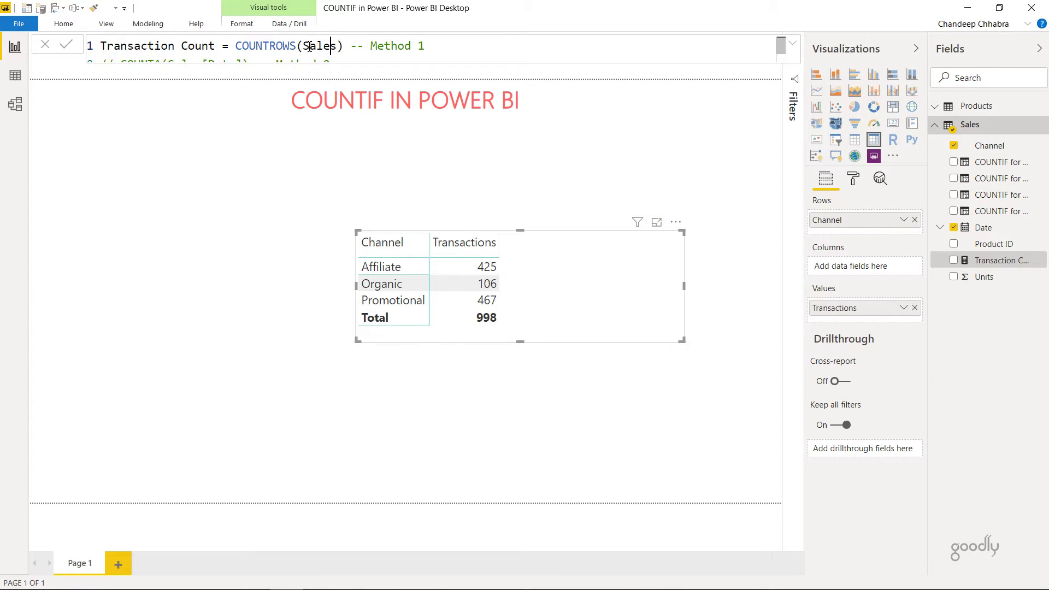
click(346, 47)
drag(345, 47, 235, 47)
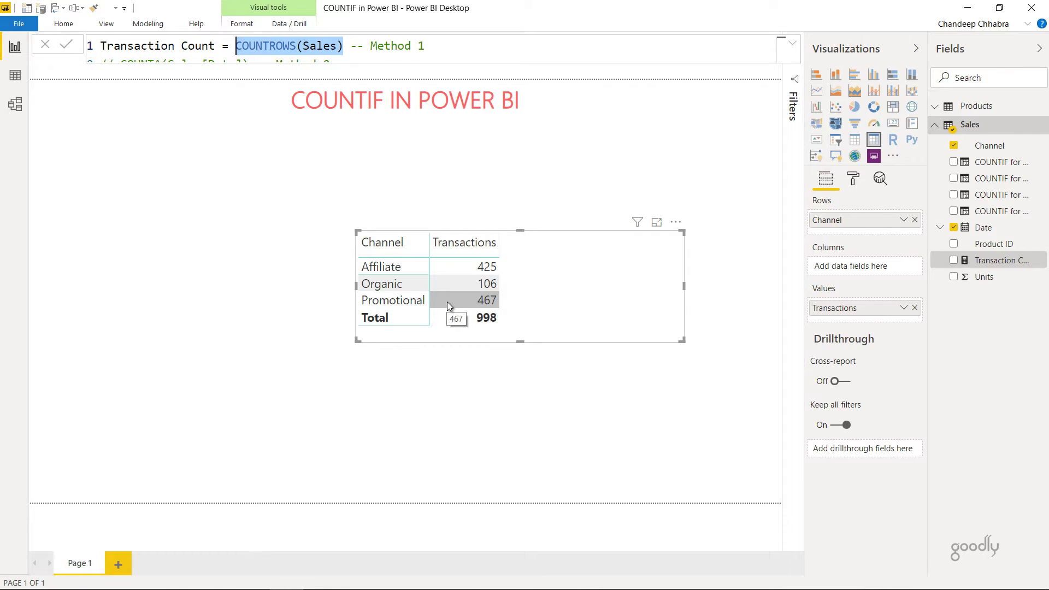
Expand the formula to compare COUNTROWS(Sales) with the commented COUNTA(Sales[Date]) alternative.
click(793, 43)
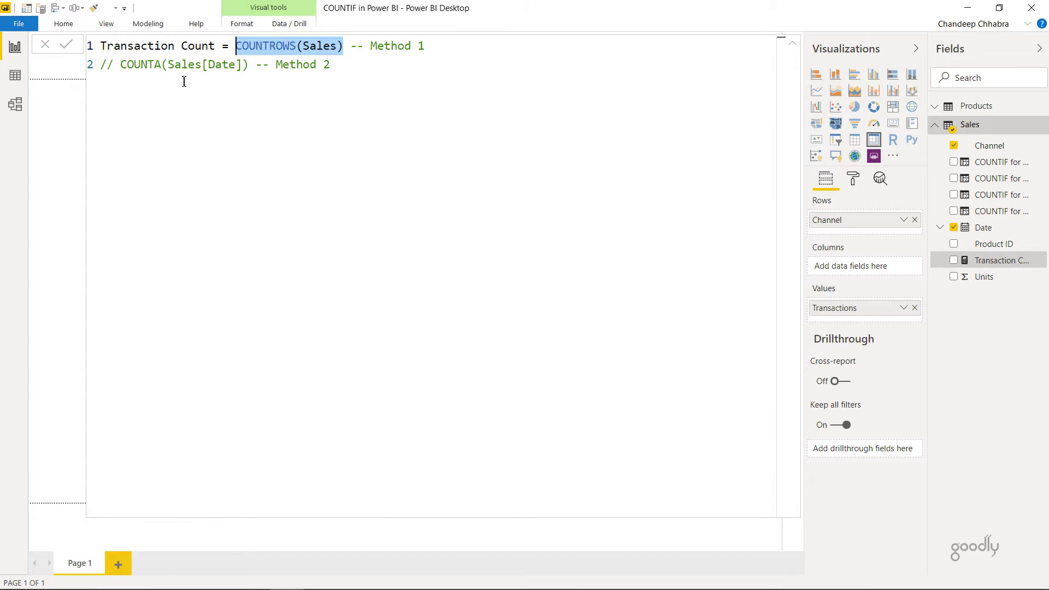
click(141, 64)
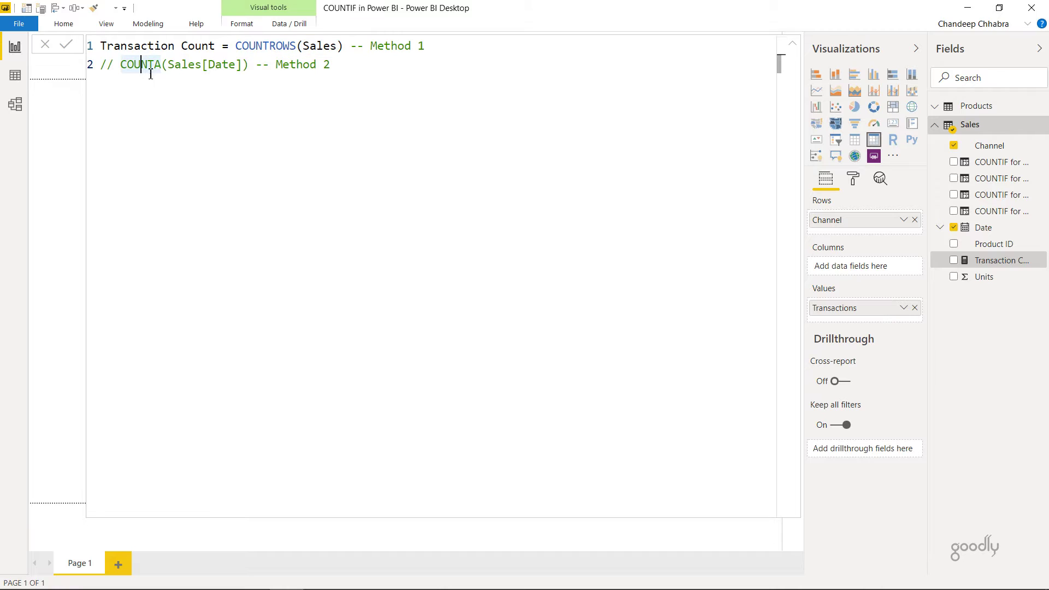
click(222, 65)
click(282, 46)
click(326, 46)
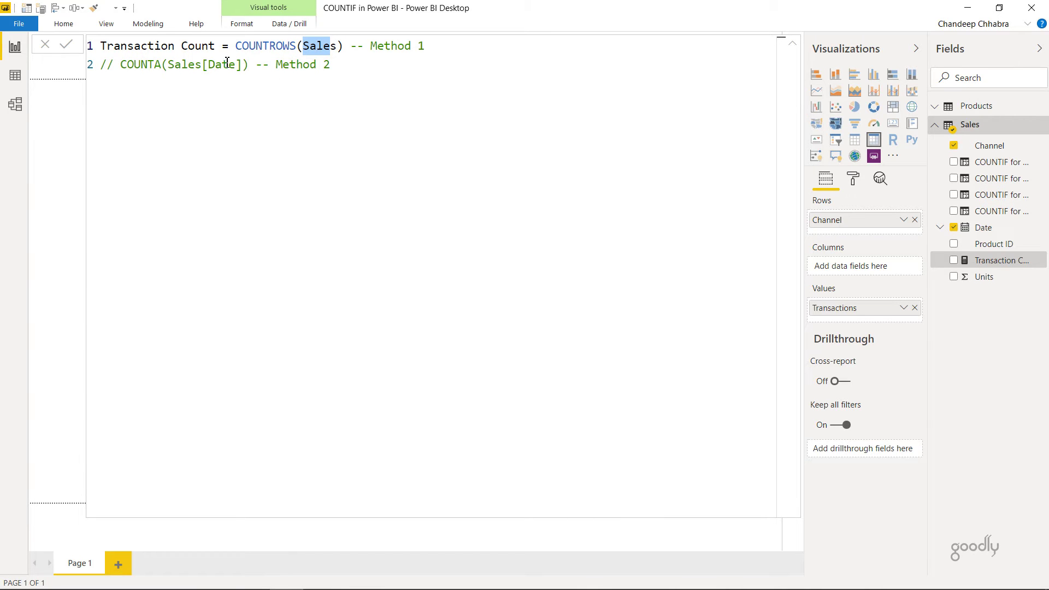
drag(208, 65, 236, 59)
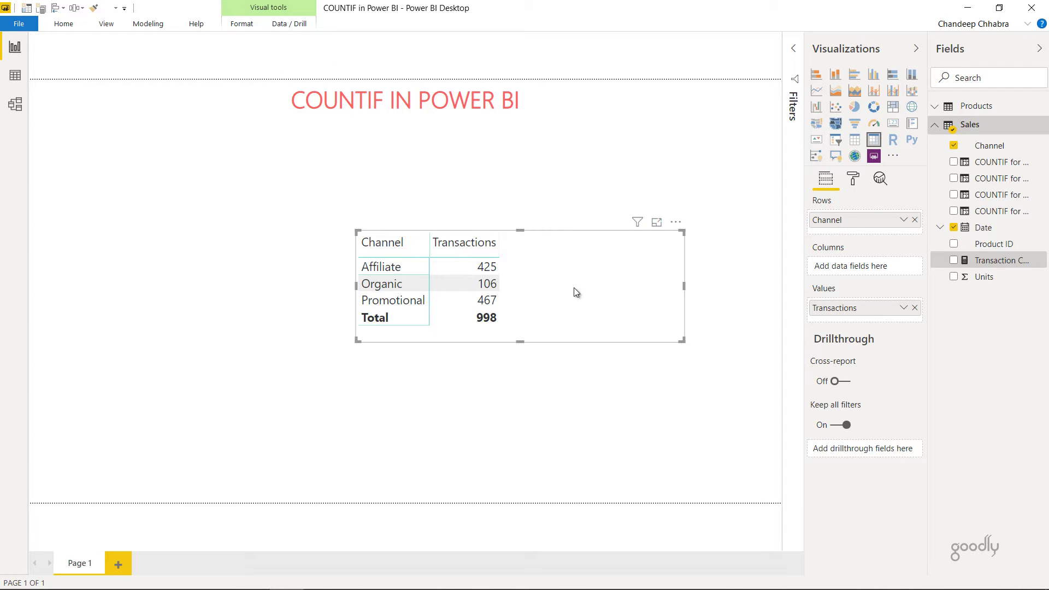
Drag Transaction Count onto the table visual, then view the Sales table's data rows.
drag(1002, 263, 580, 283)
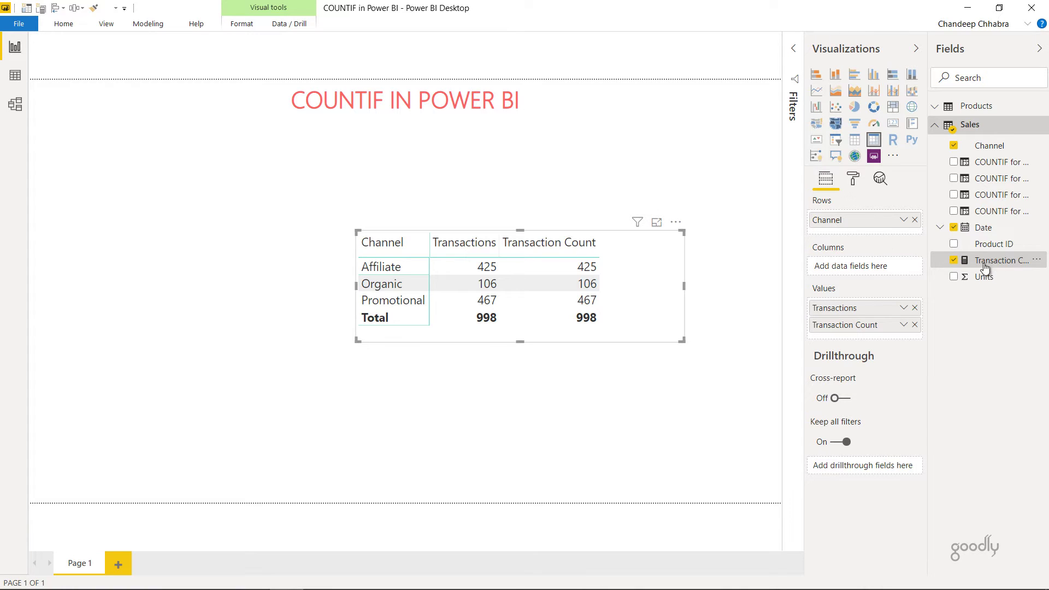
click(15, 77)
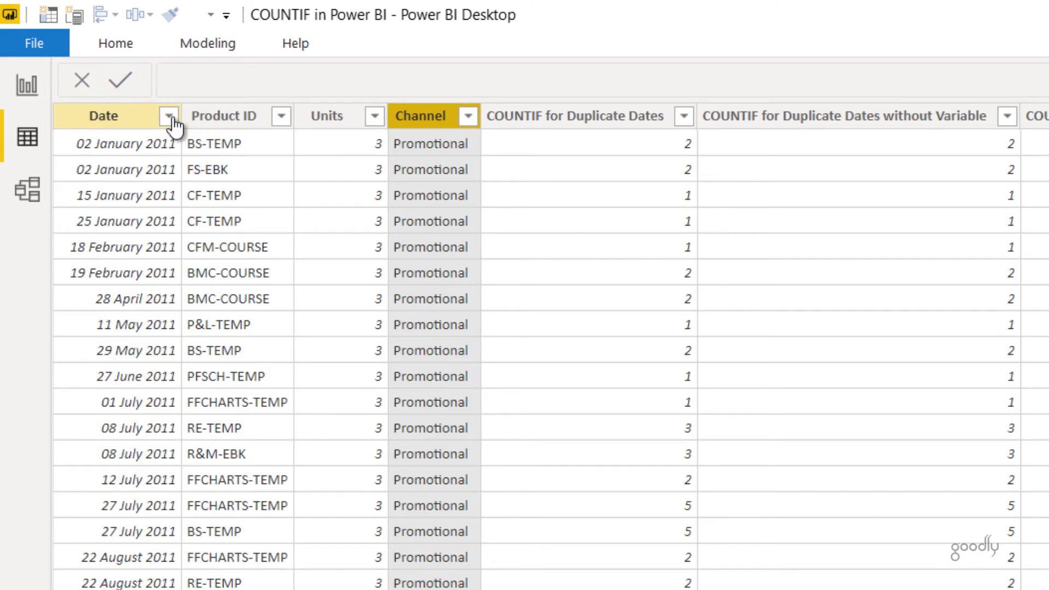
Sort the Sales table by Date ascending and display the COUNTIF for Duplicate Dates formula.
click(156, 117)
click(169, 115)
click(232, 145)
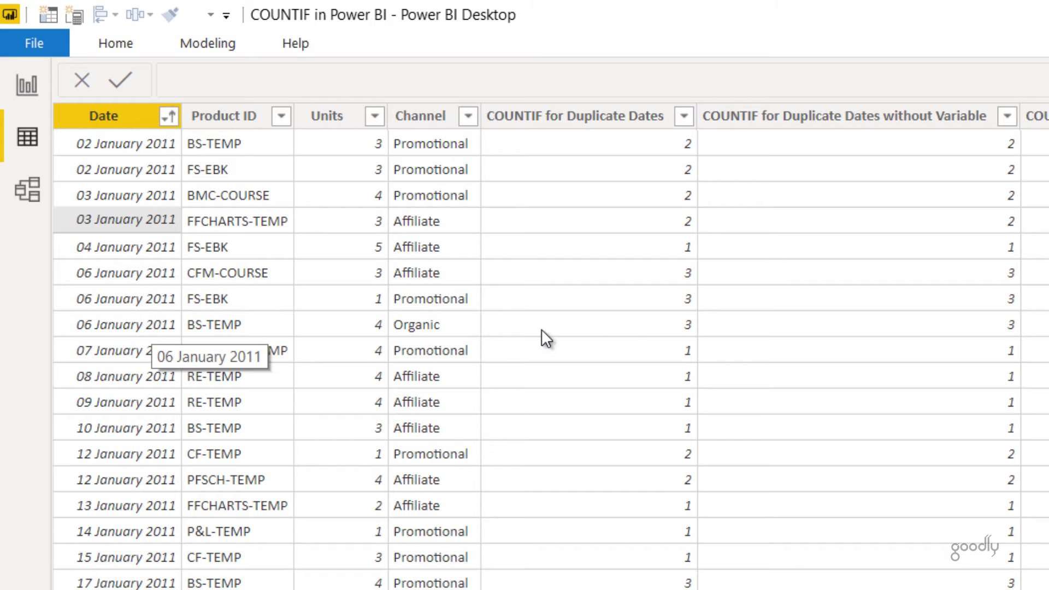
click(628, 126)
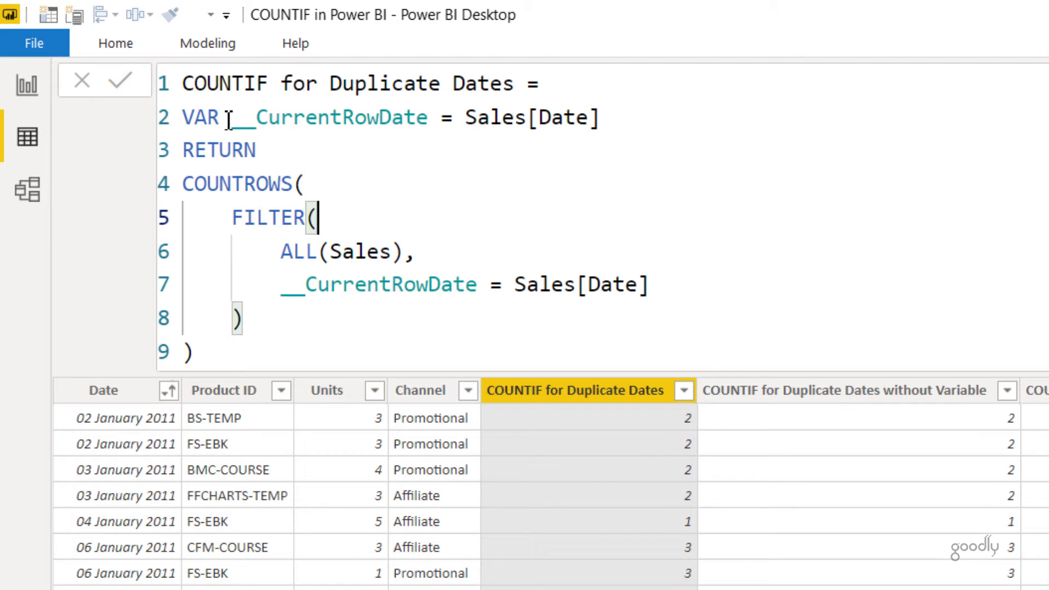
drag(232, 120, 428, 119)
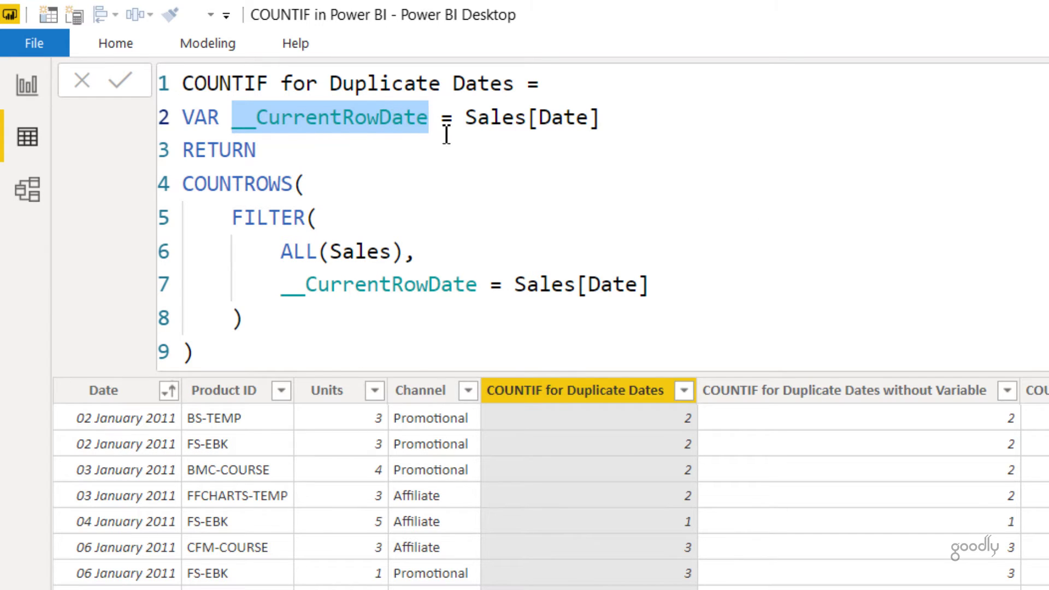
click(392, 117)
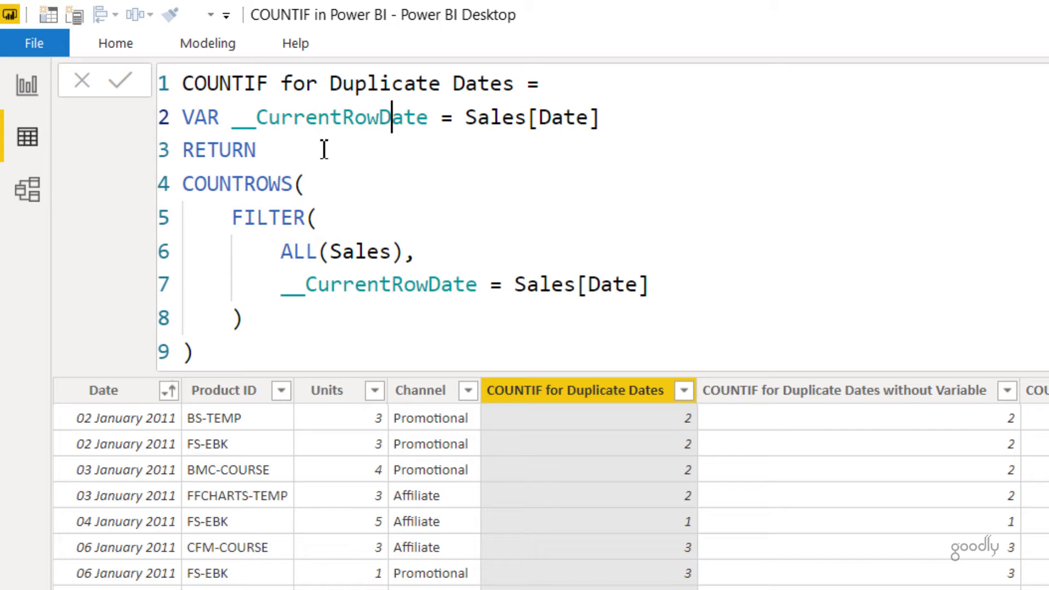
drag(282, 254, 405, 252)
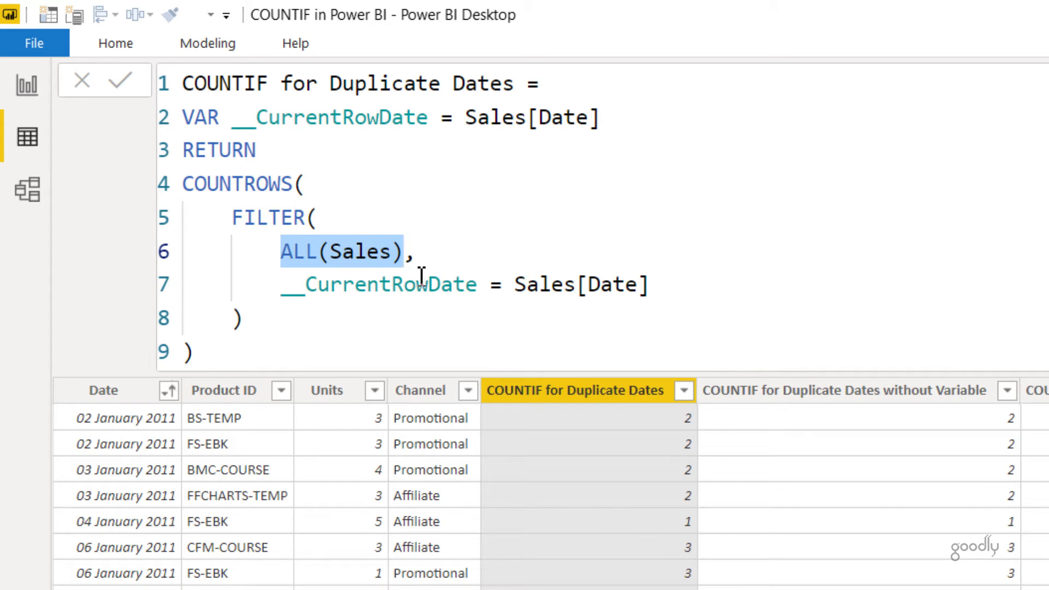
drag(527, 283, 612, 285)
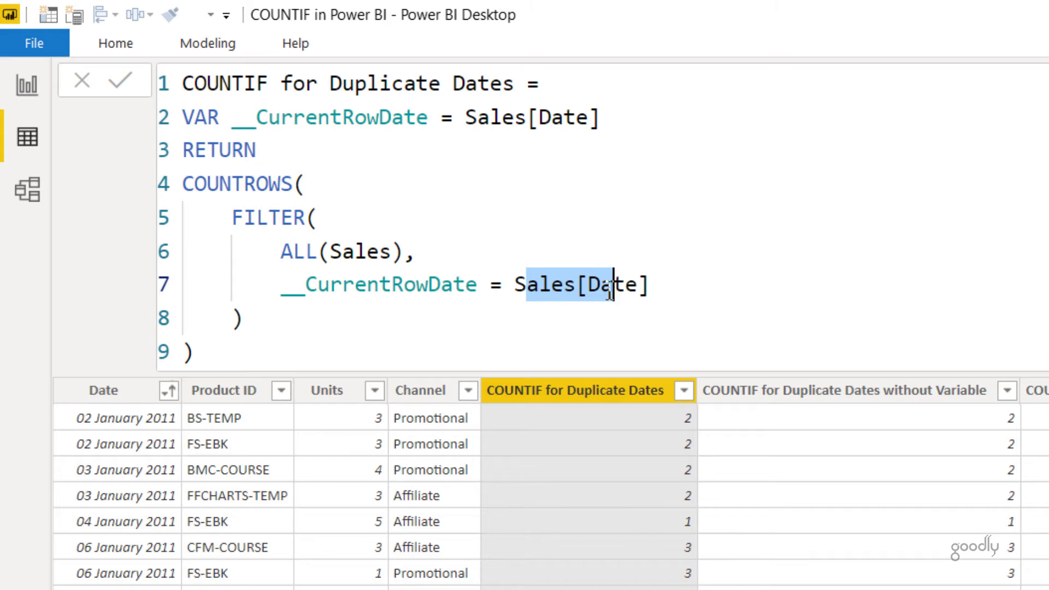
drag(462, 284, 304, 281)
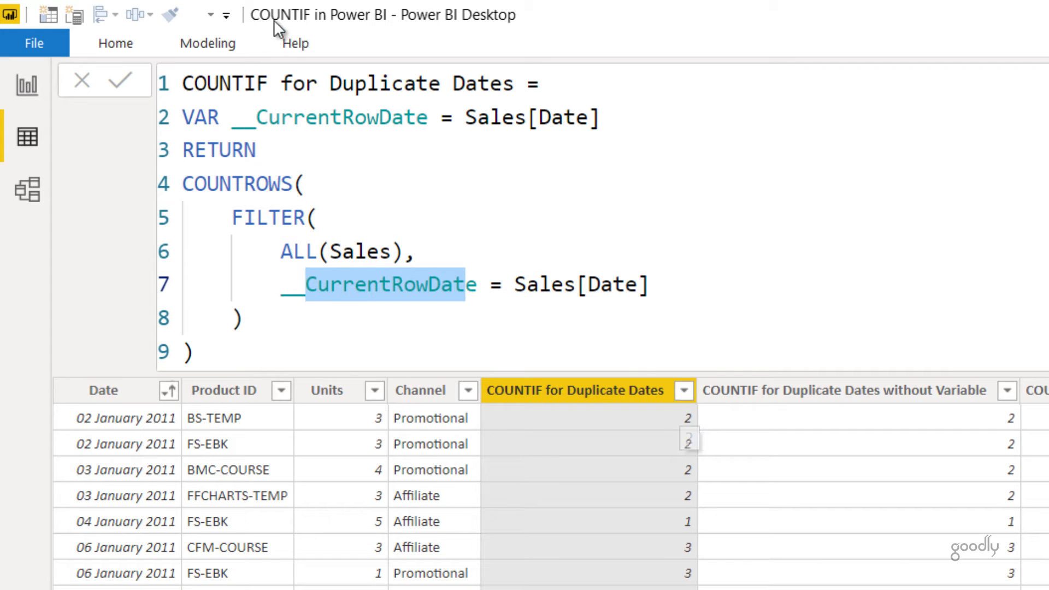
click(307, 128)
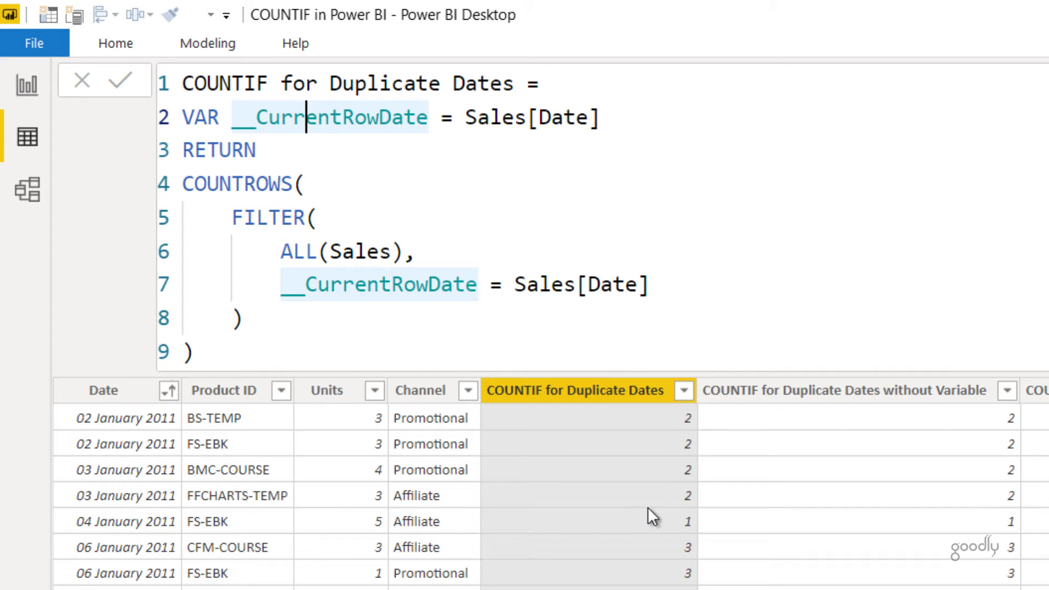
Display the without-Variable formula and highlight its ALL(Sales) and EARLIER(Sales[Date]) parts.
click(780, 394)
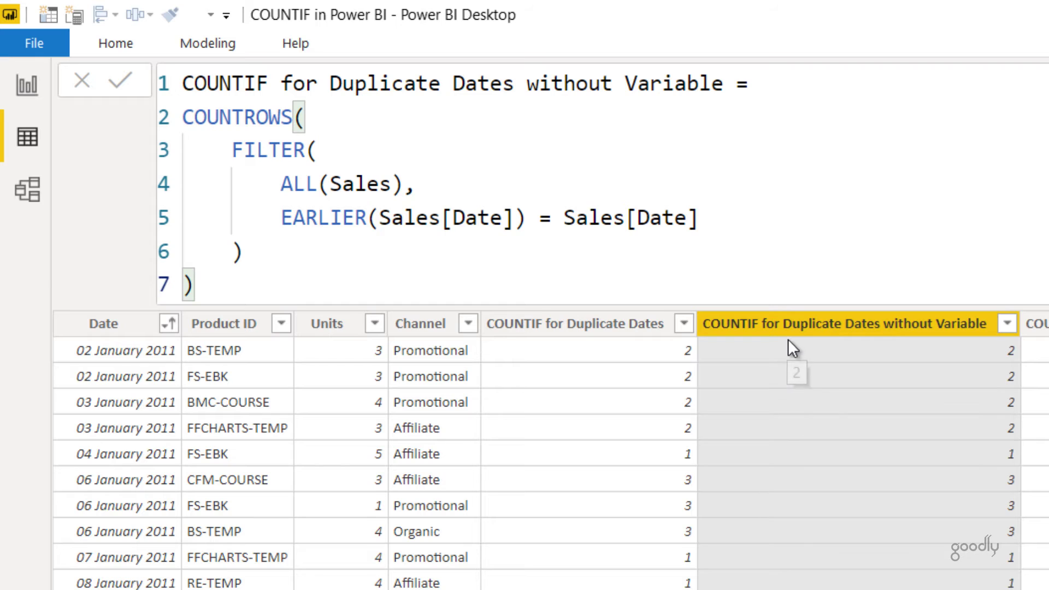
click(785, 404)
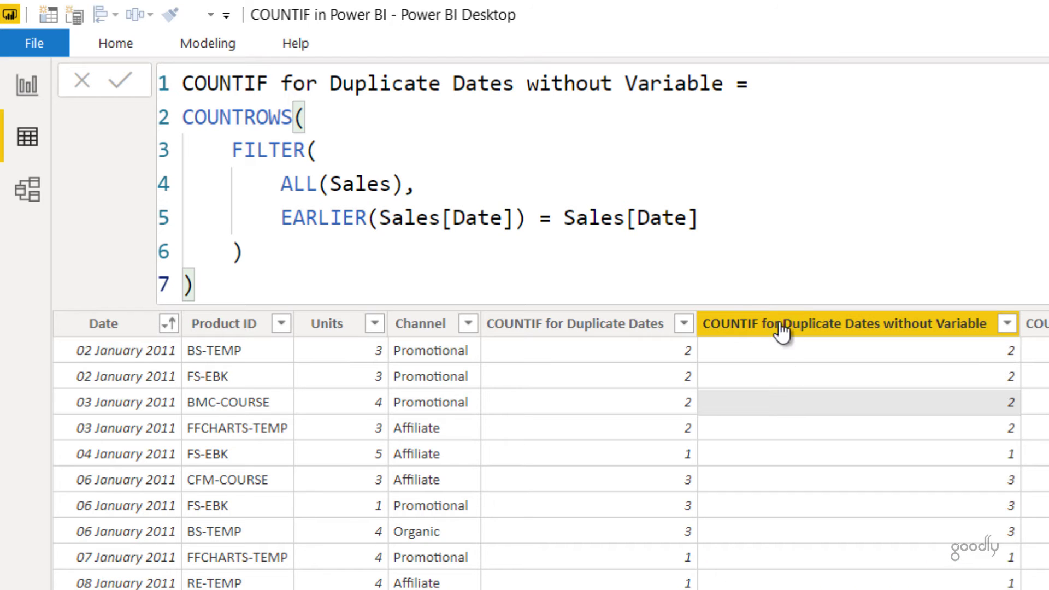
click(438, 211)
scroll(438, 212, up, 1)
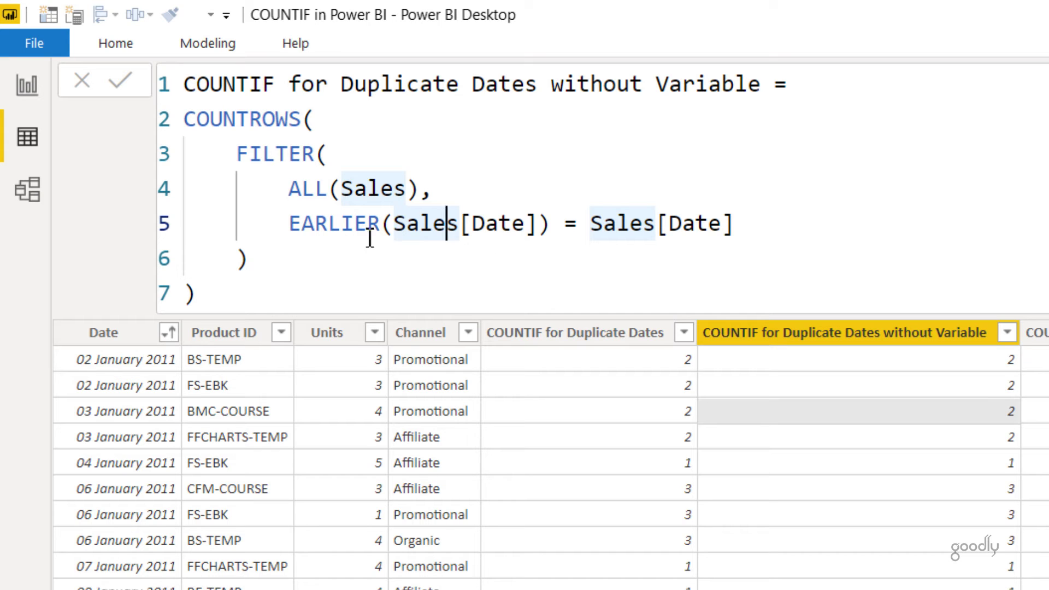
drag(290, 224, 552, 223)
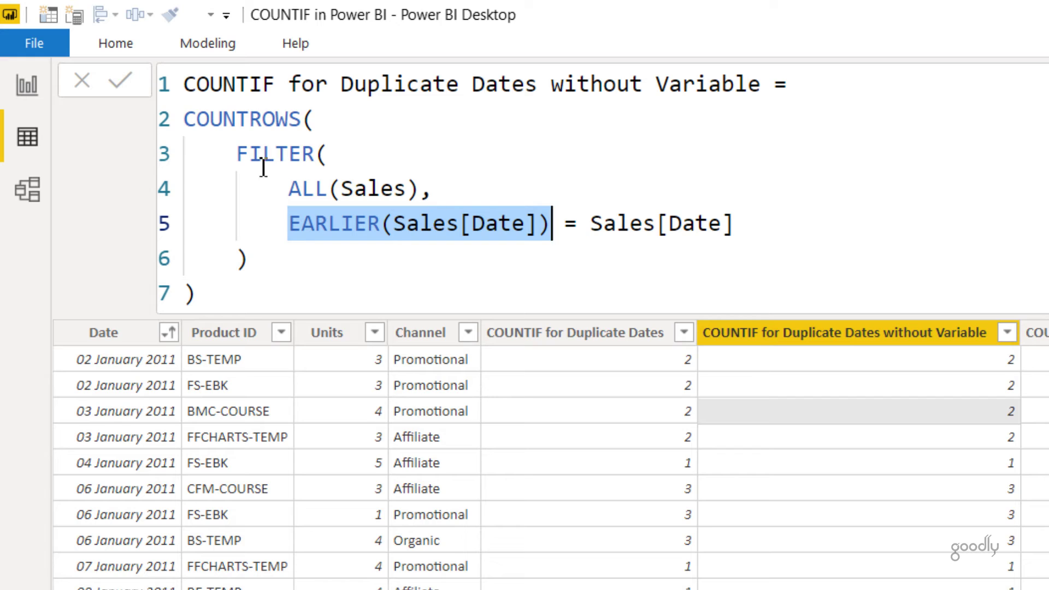
drag(290, 186, 406, 187)
drag(328, 224, 407, 224)
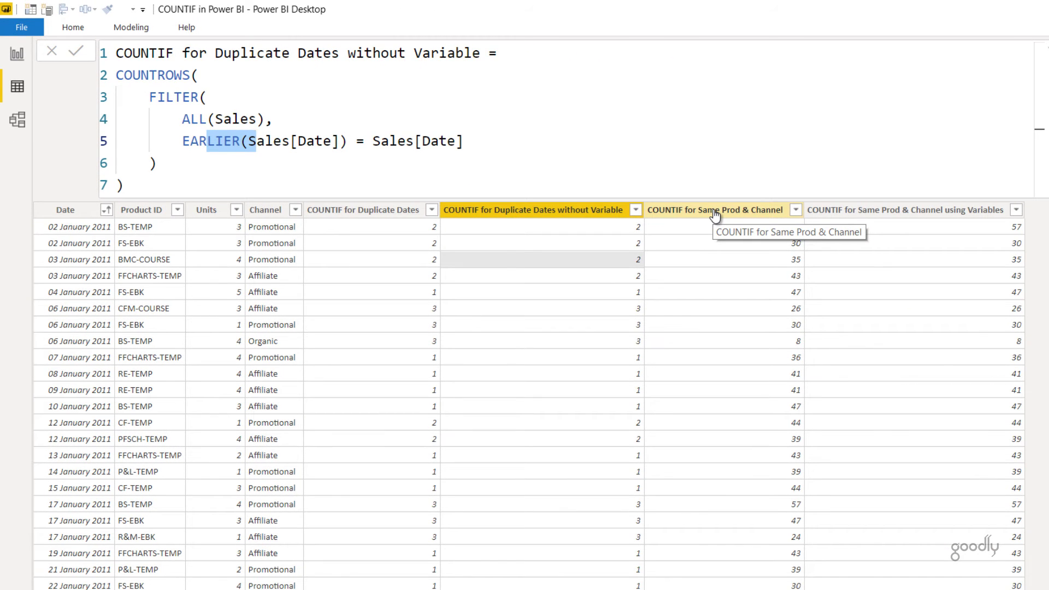
Open the Same Prod & Channel formula and highlight its Product ID, Channel and && conditions.
click(714, 210)
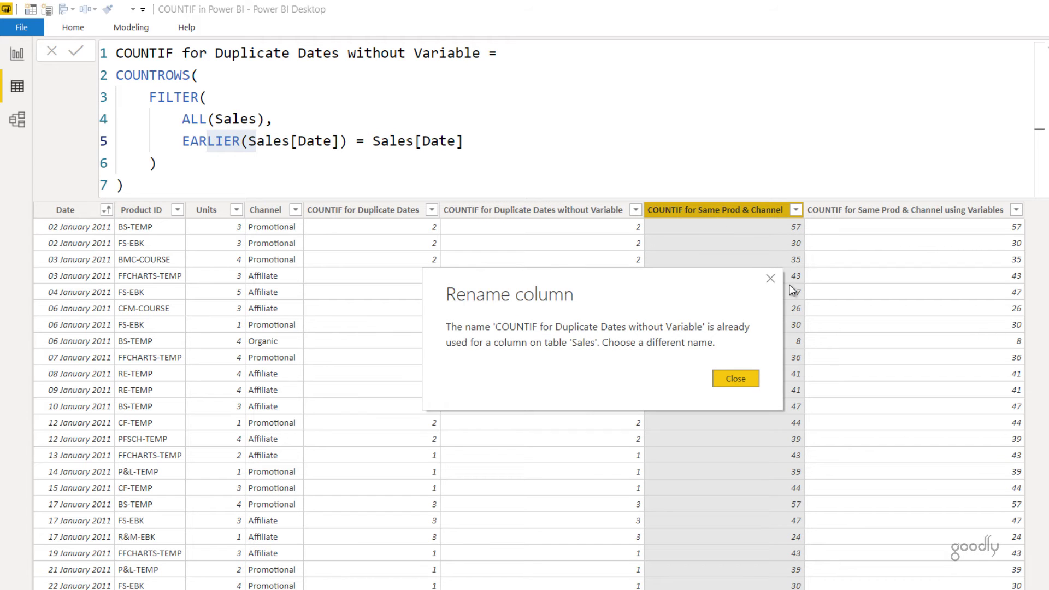
click(770, 278)
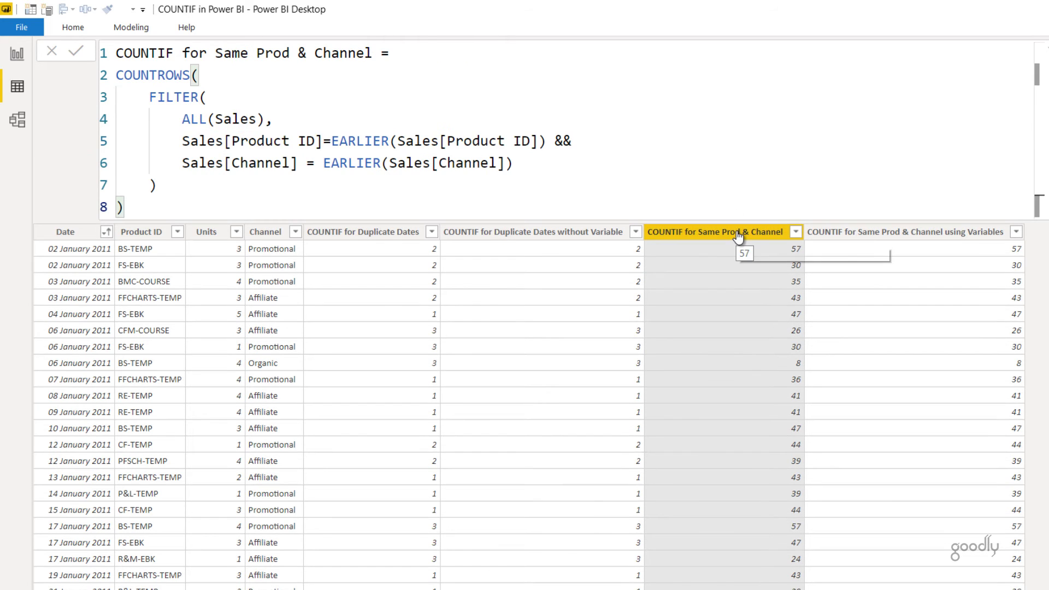
drag(216, 53, 387, 49)
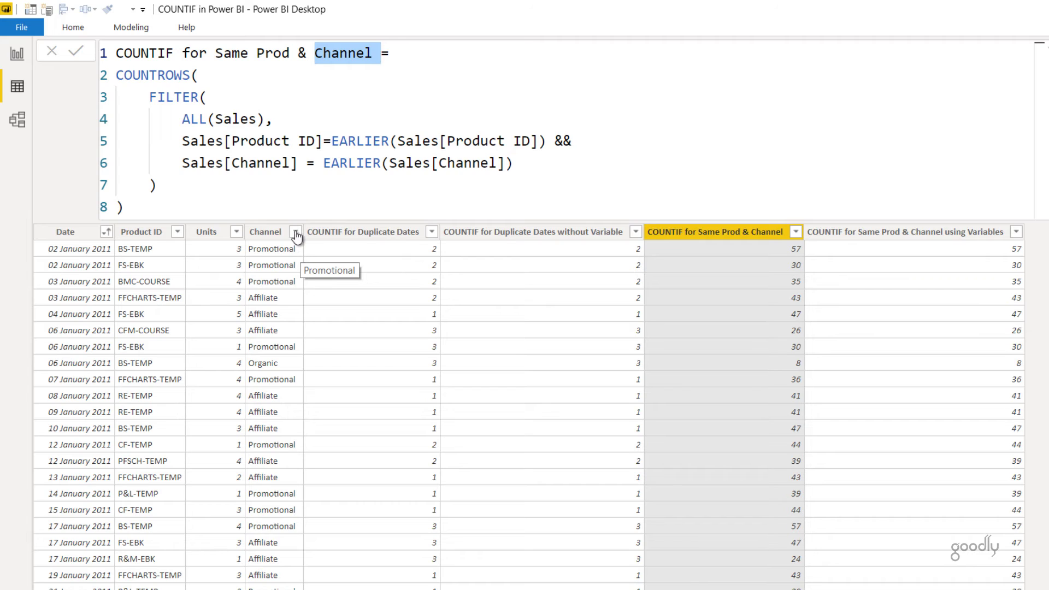
click(324, 141)
key(Right)
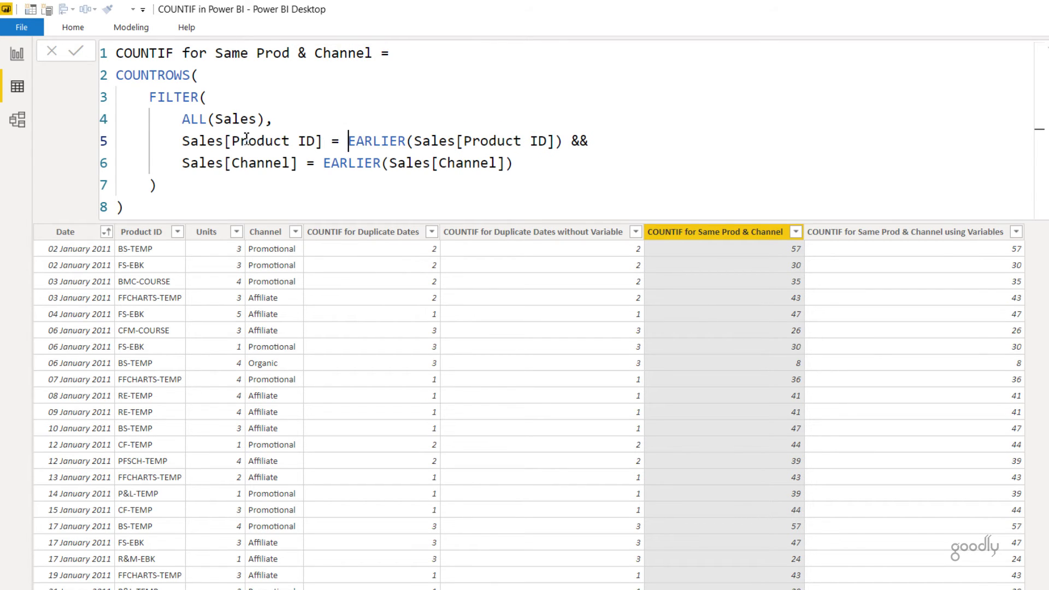
drag(239, 141, 299, 144)
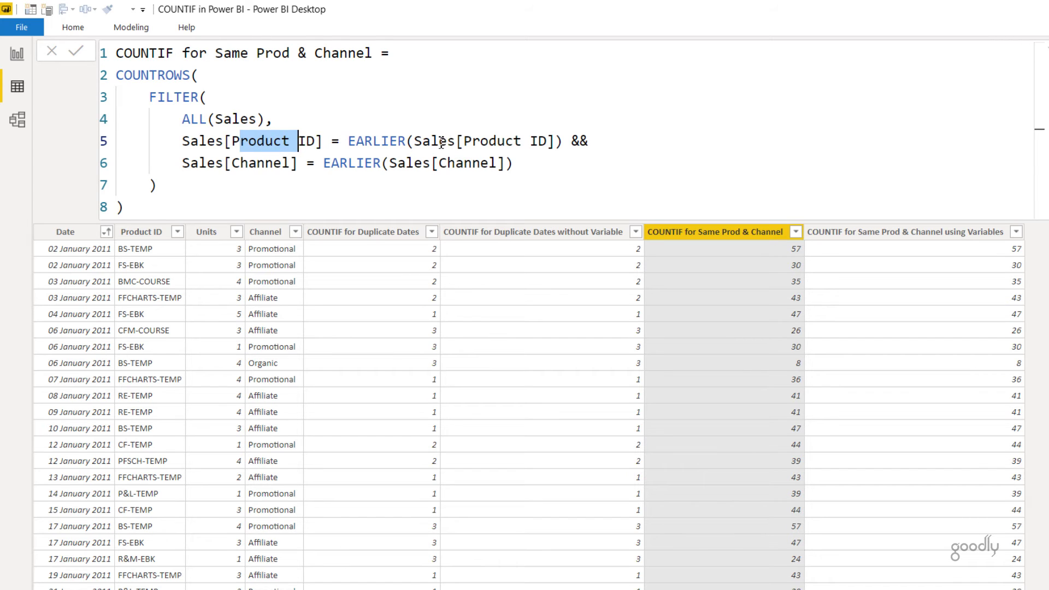
drag(439, 143, 523, 142)
drag(590, 141, 574, 143)
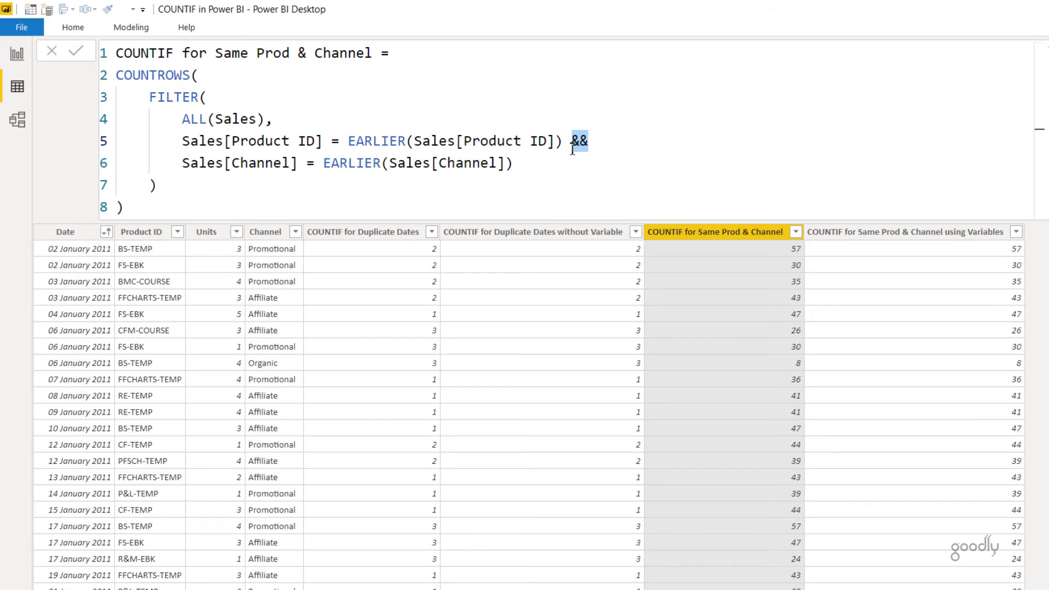
drag(249, 162, 275, 165)
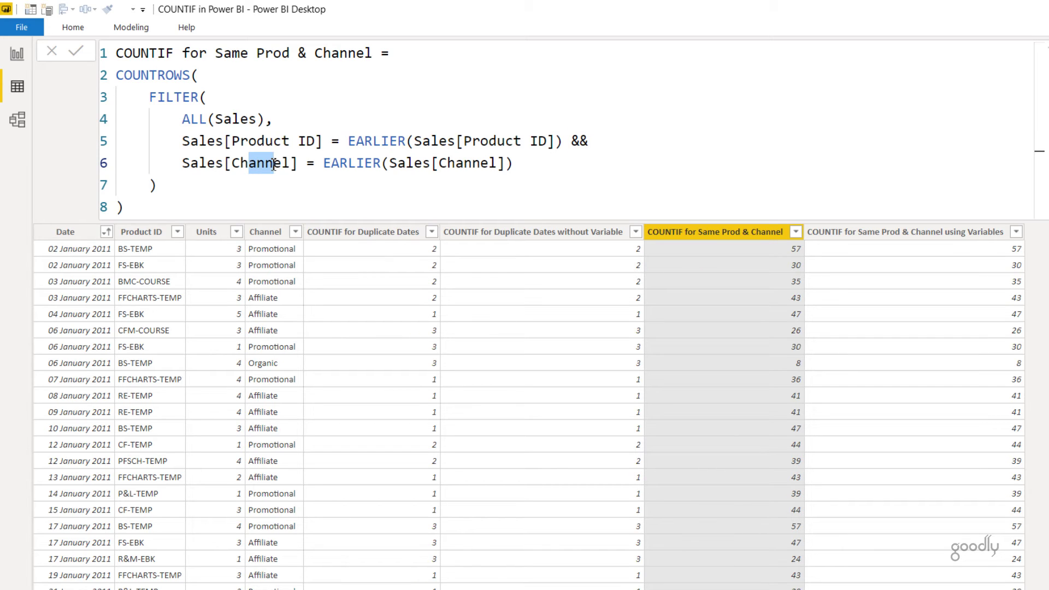
drag(463, 163, 480, 164)
click(480, 164)
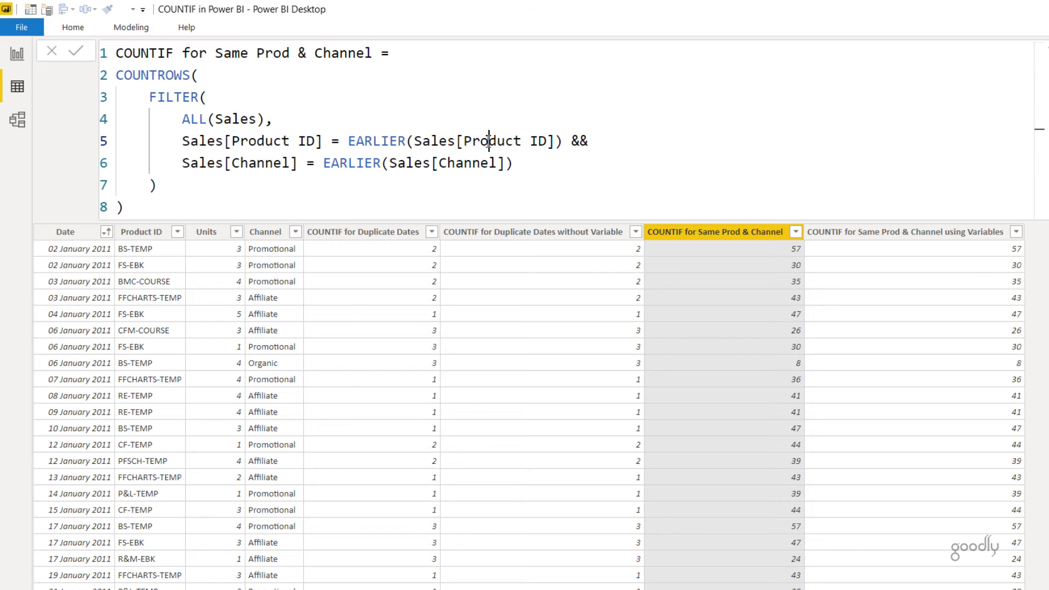
click(488, 141)
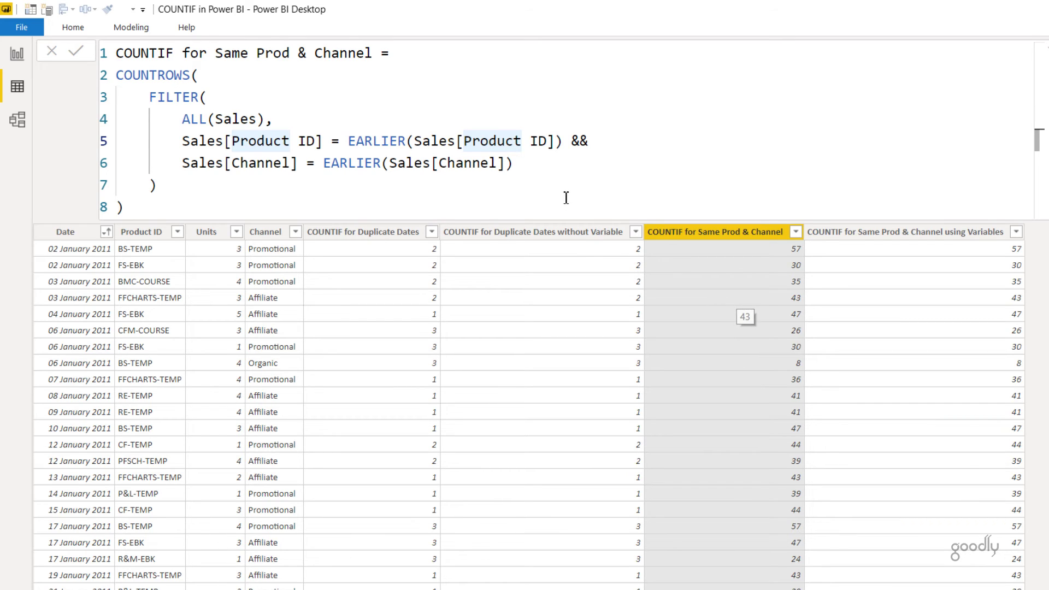
Add && after the Channel condition, then delete it, leaving the formula unchanged.
click(554, 163)
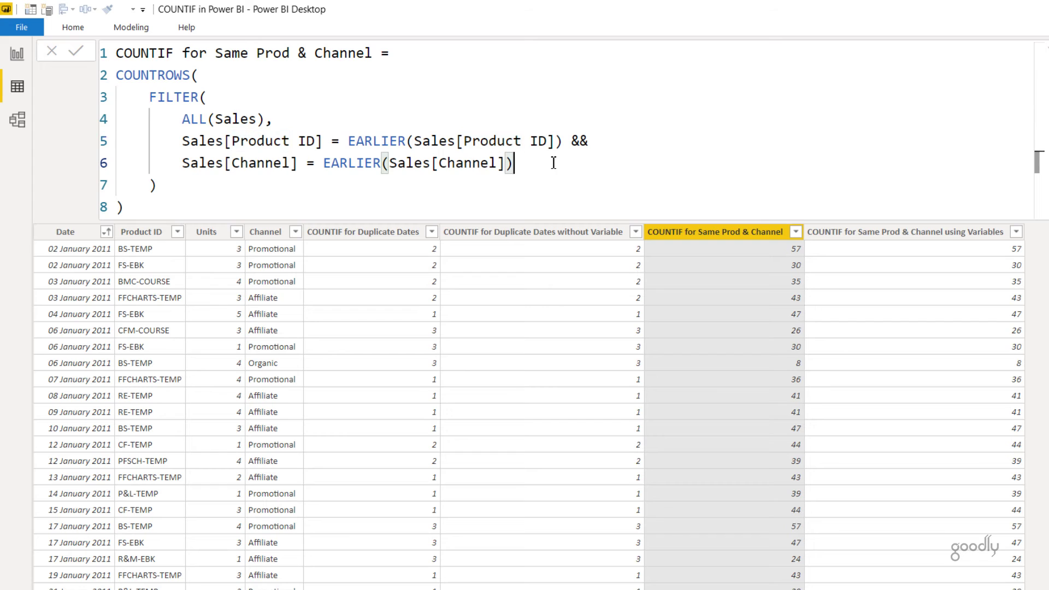
text(&&)
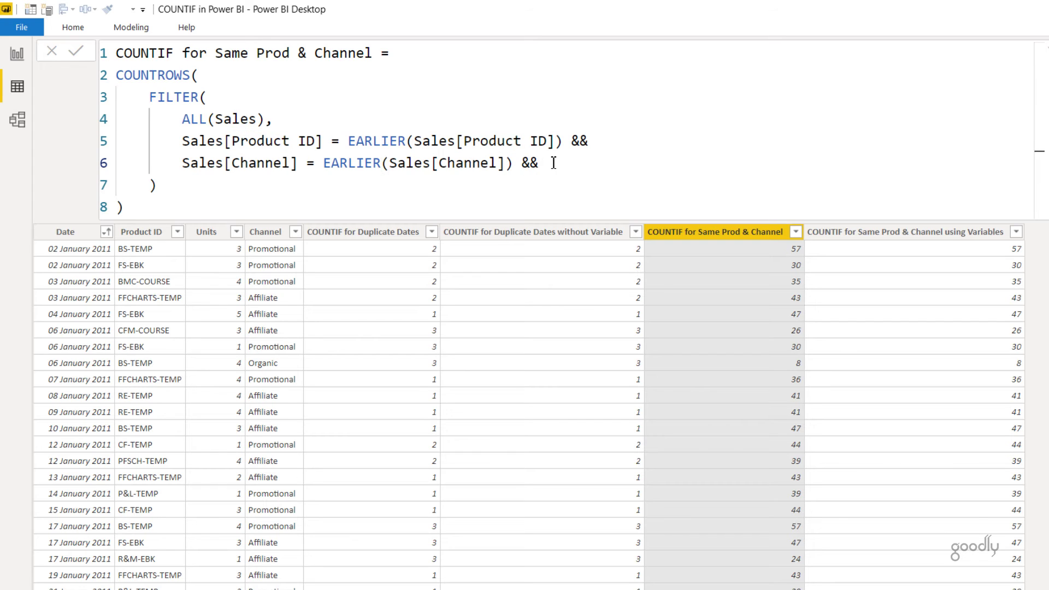
key(shift+Return)
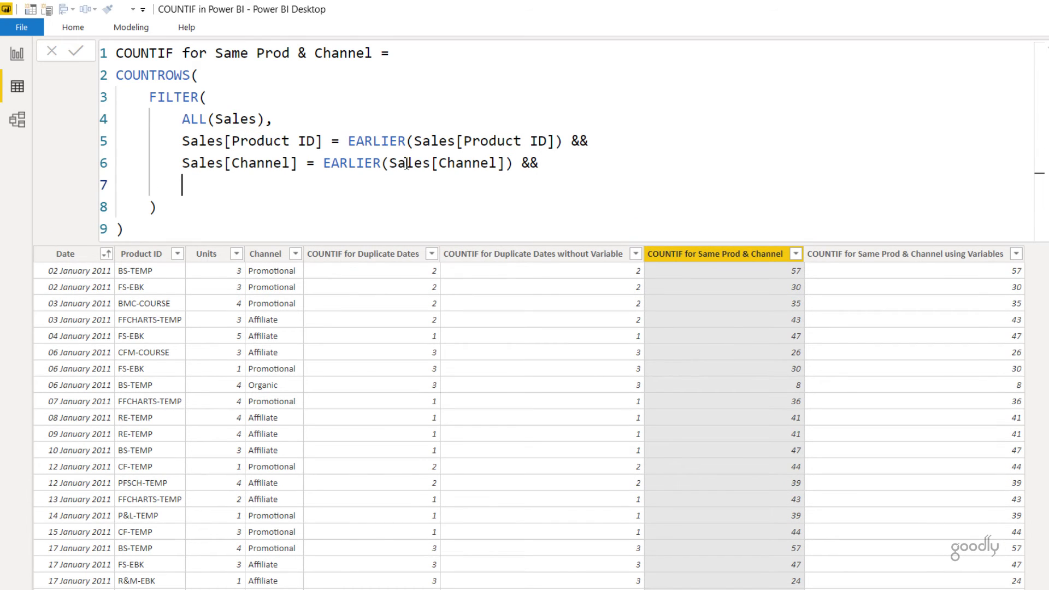
click(577, 164)
key(BackSpace)
key(BackSpace)
key(BackSpace)
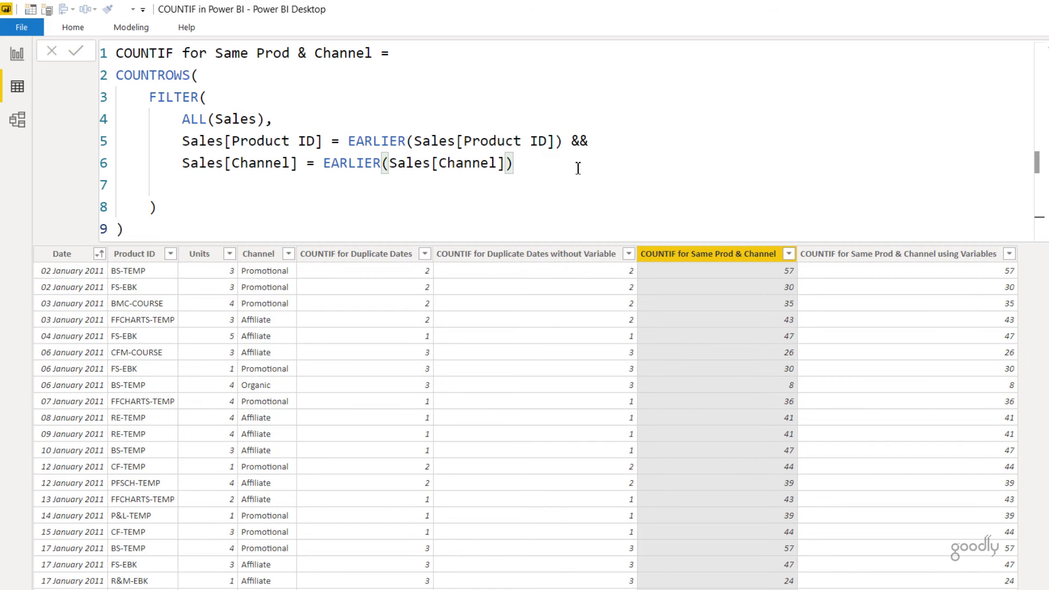
click(696, 220)
click(927, 255)
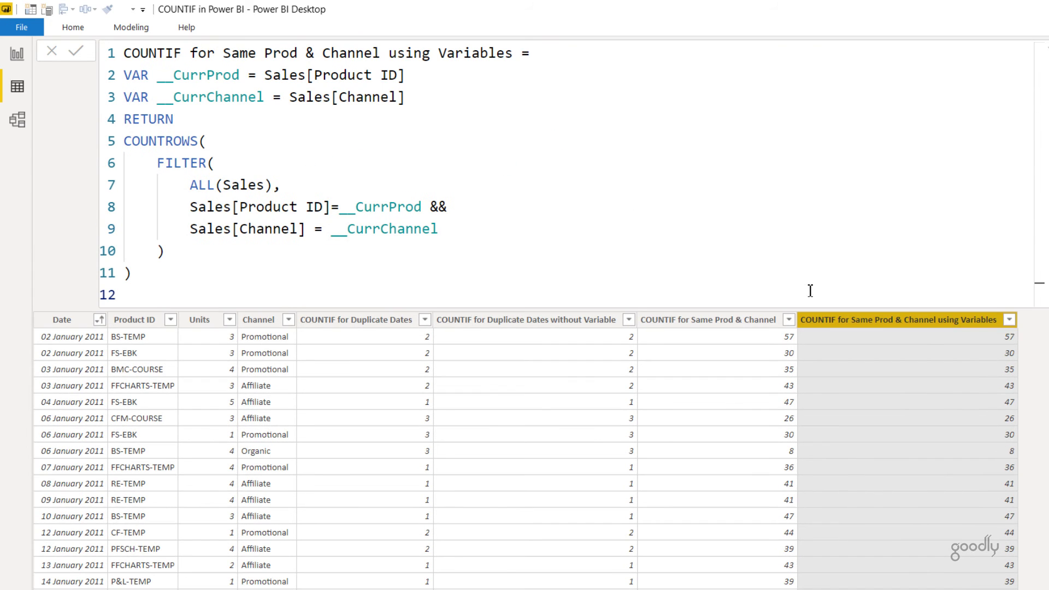
drag(281, 77, 381, 83)
drag(300, 102, 348, 98)
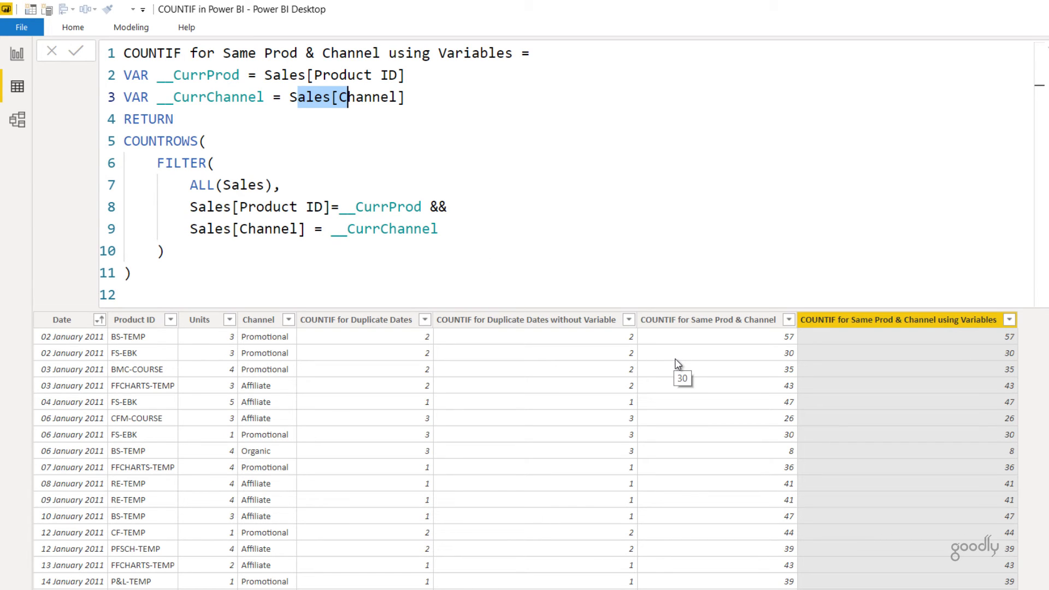
Enlarge the Products card in the model diagram to list all columns, then return to data view.
click(10, 115)
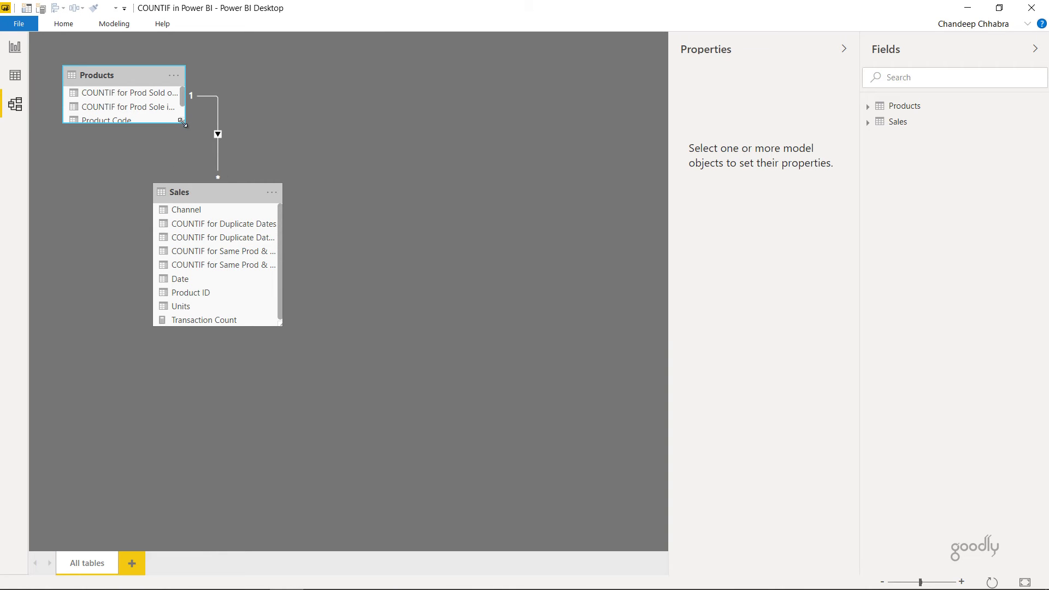
drag(185, 123, 181, 151)
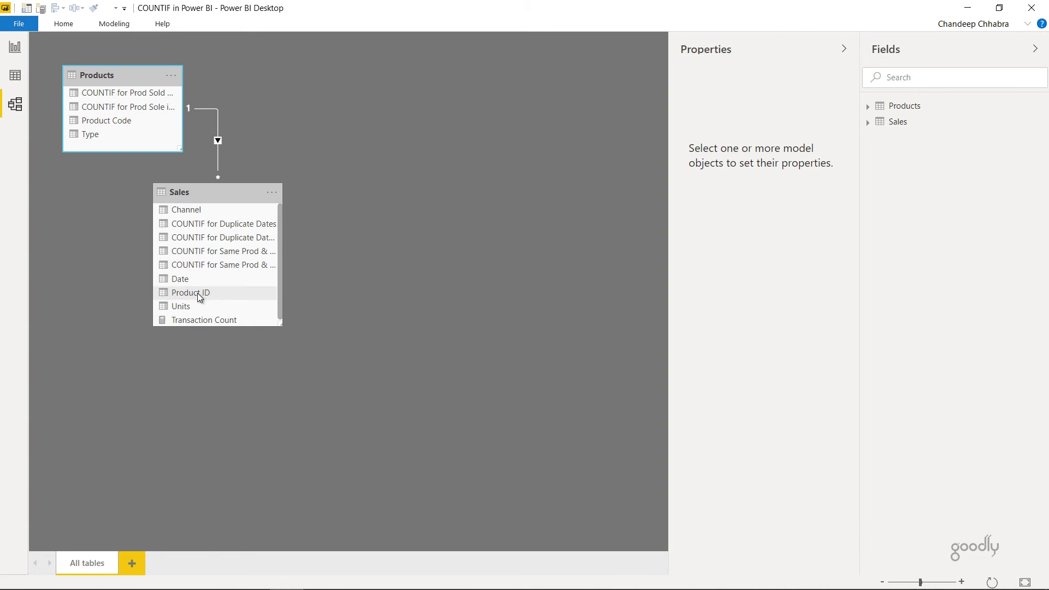
click(15, 76)
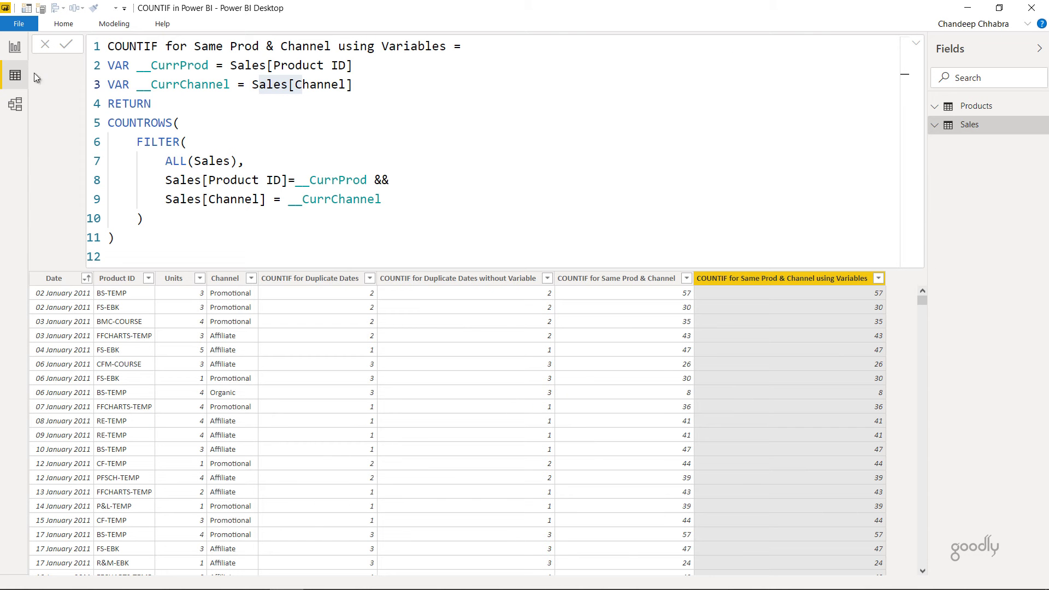
Show the Products table and select its Product Code and Type columns.
click(970, 107)
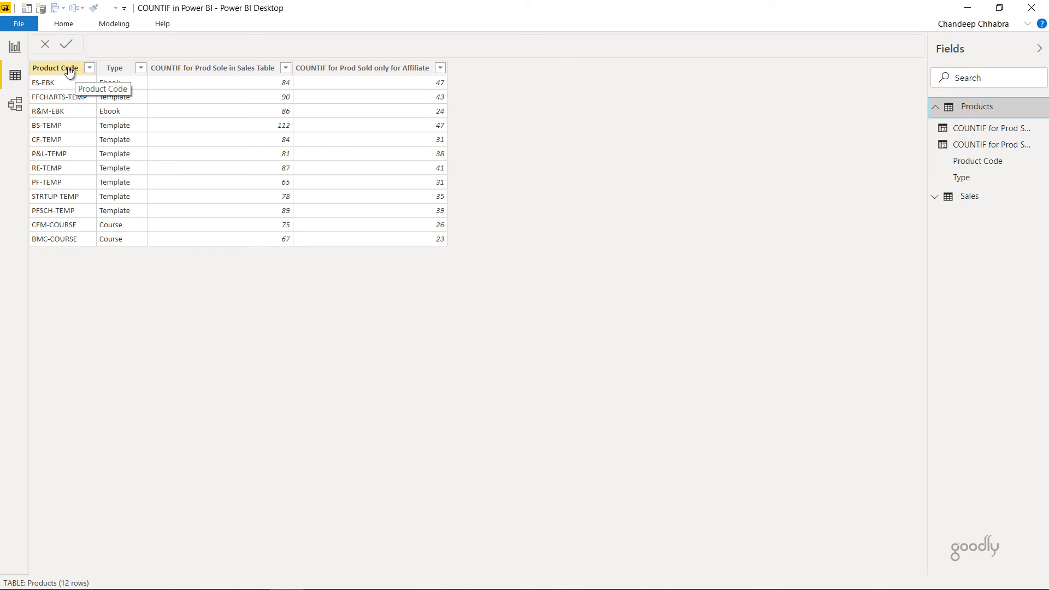
click(66, 68)
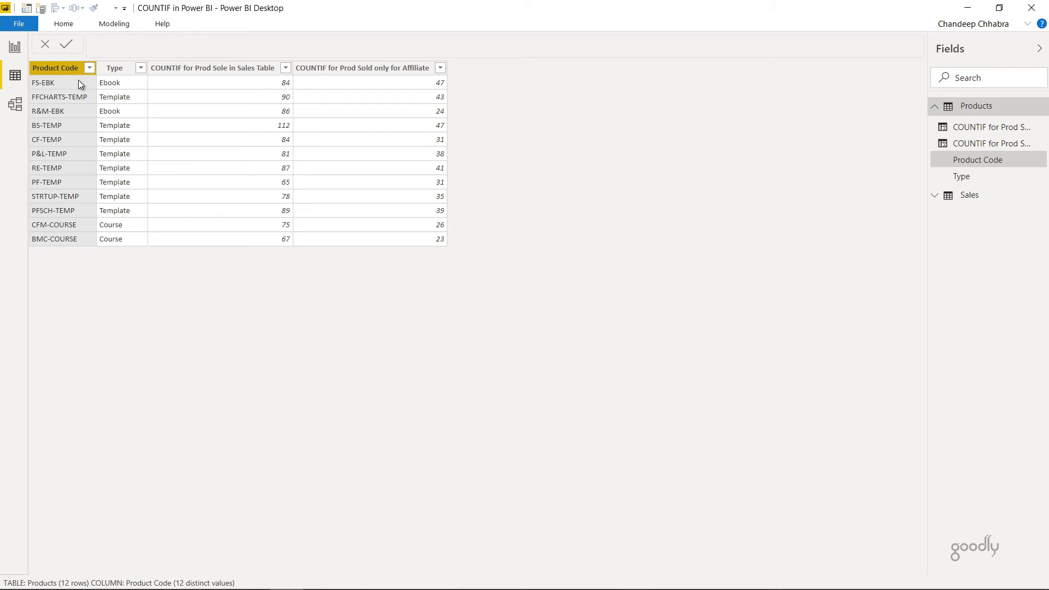
click(123, 71)
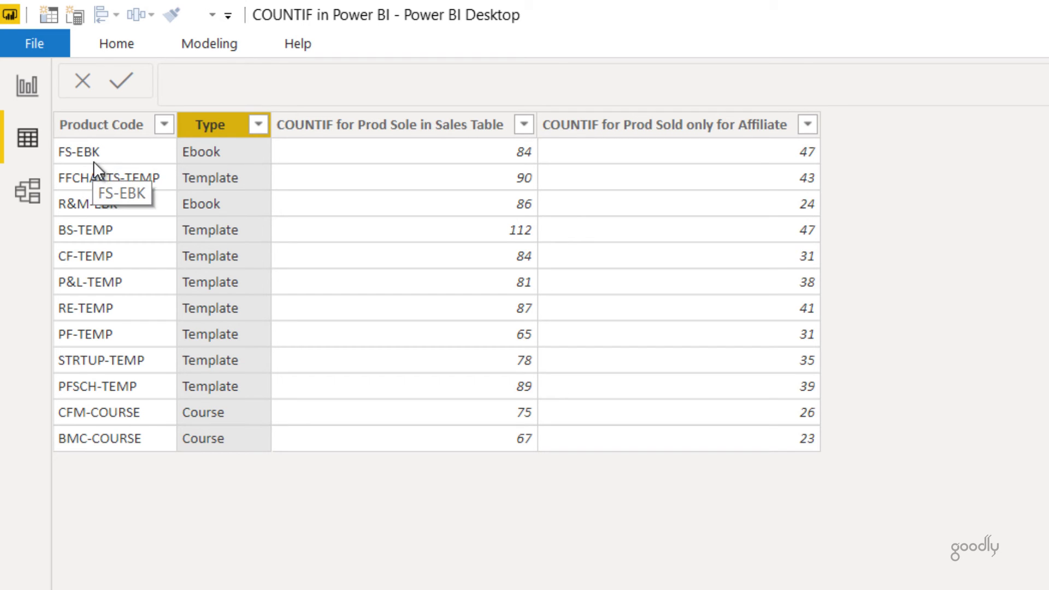
Compare the RELATEDTABLE(Sales) count formula with the Affiliate-only FILTER formula.
click(403, 128)
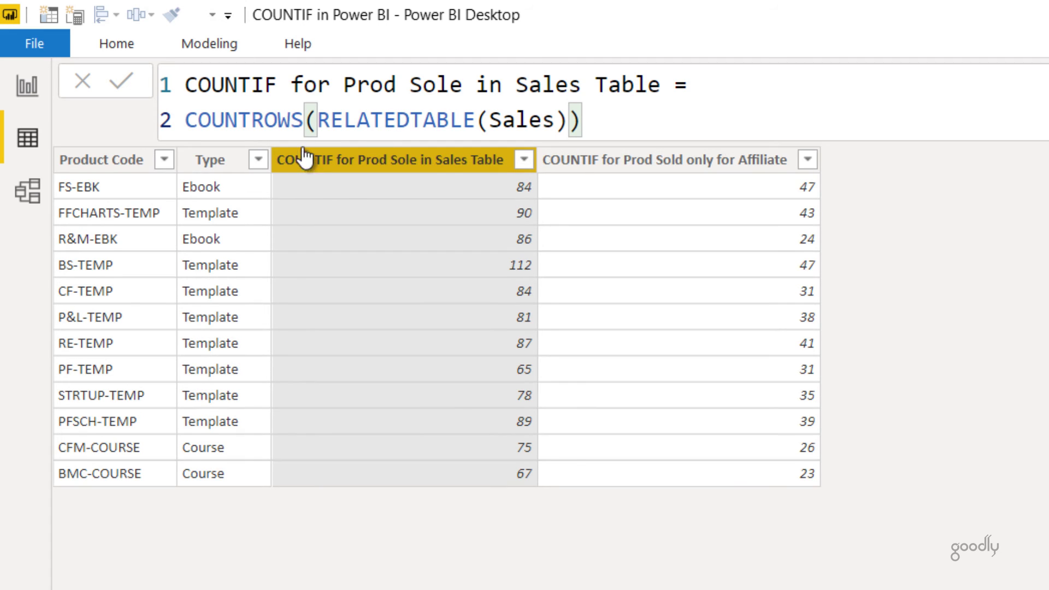
drag(320, 120, 571, 121)
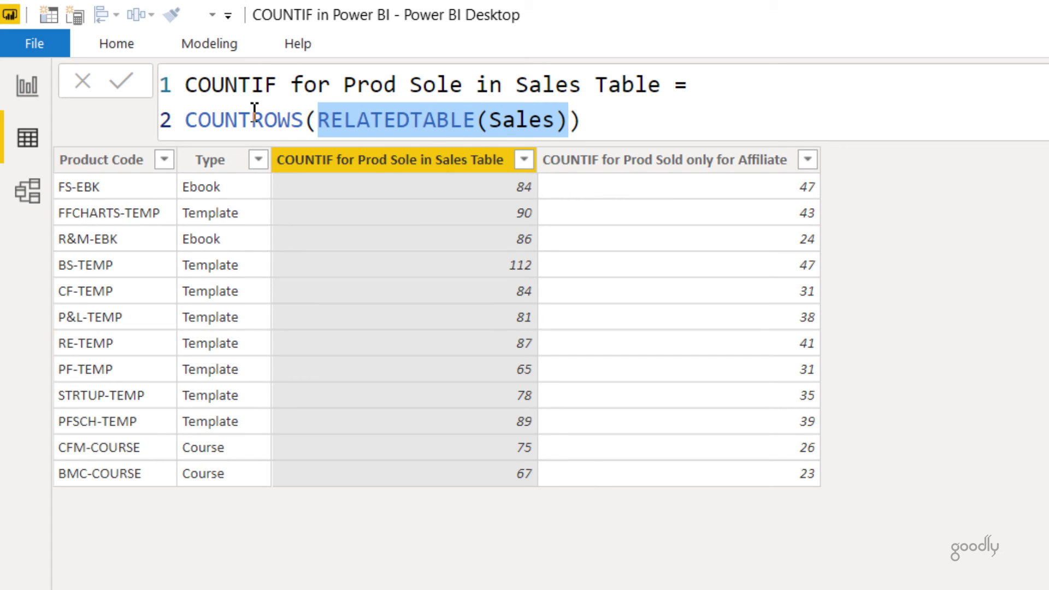
click(672, 161)
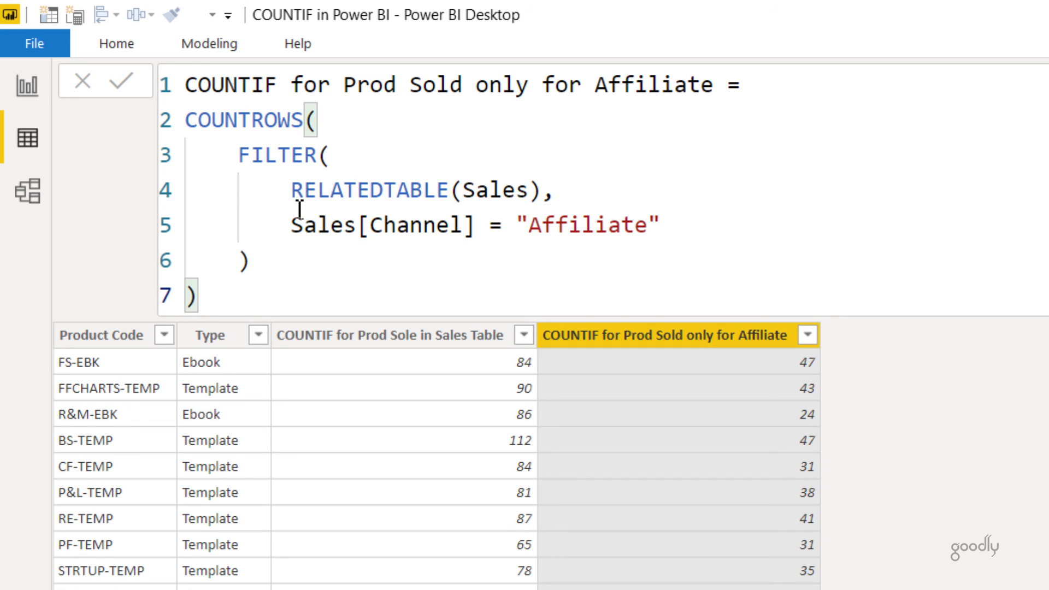
drag(295, 191, 544, 189)
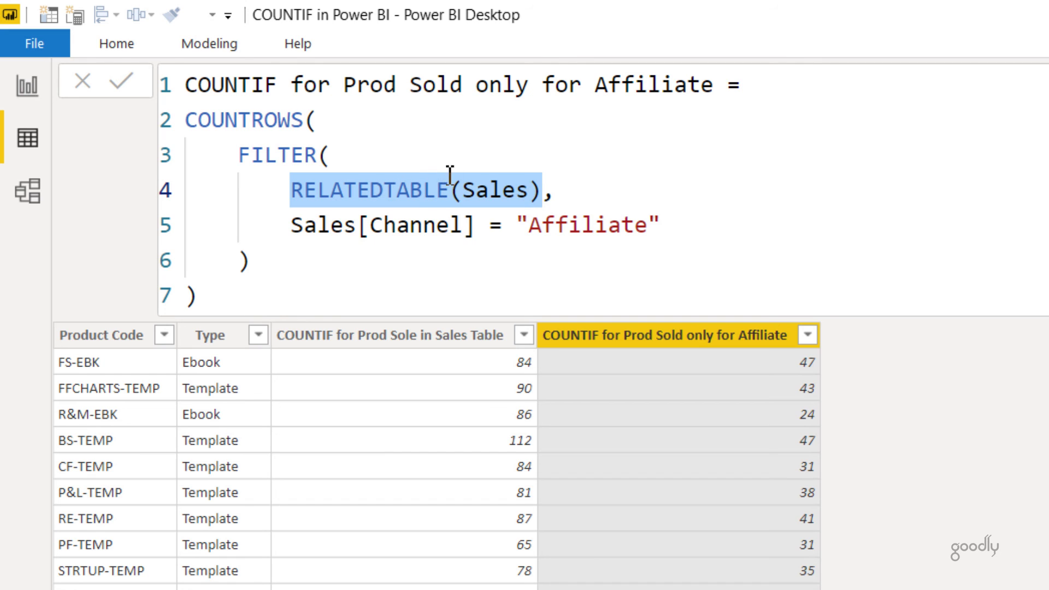
drag(370, 224, 606, 225)
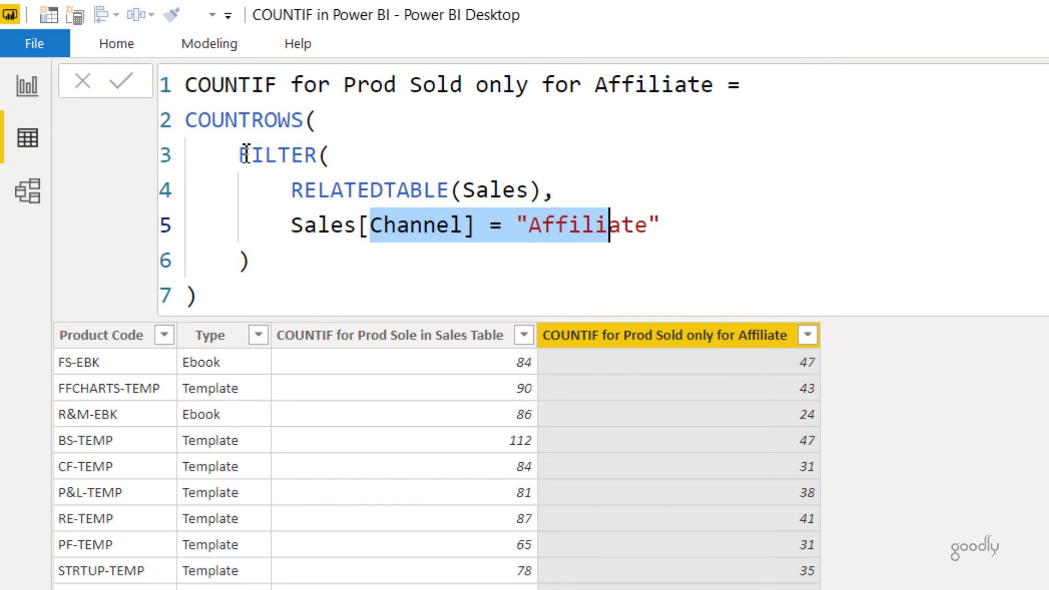
drag(239, 155, 261, 255)
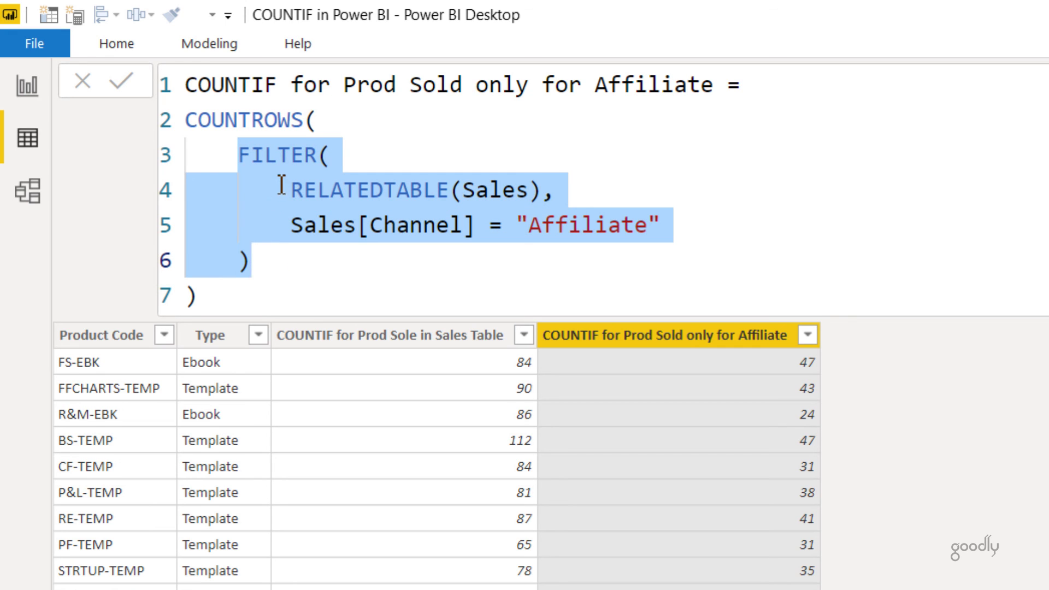
drag(186, 121, 290, 120)
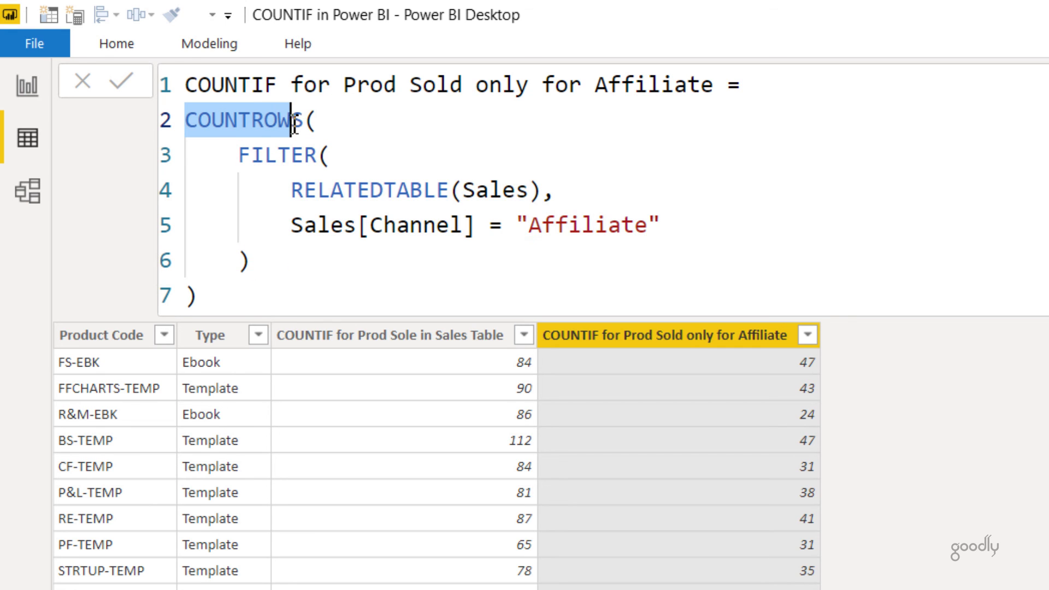
drag(264, 156, 319, 155)
drag(199, 120, 277, 120)
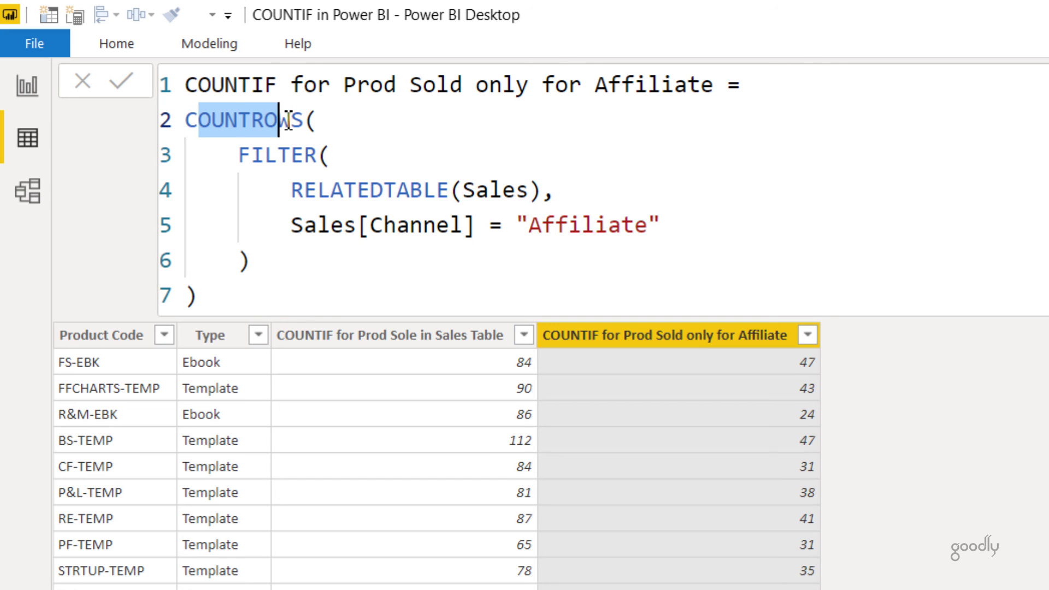
click(324, 234)
click(263, 297)
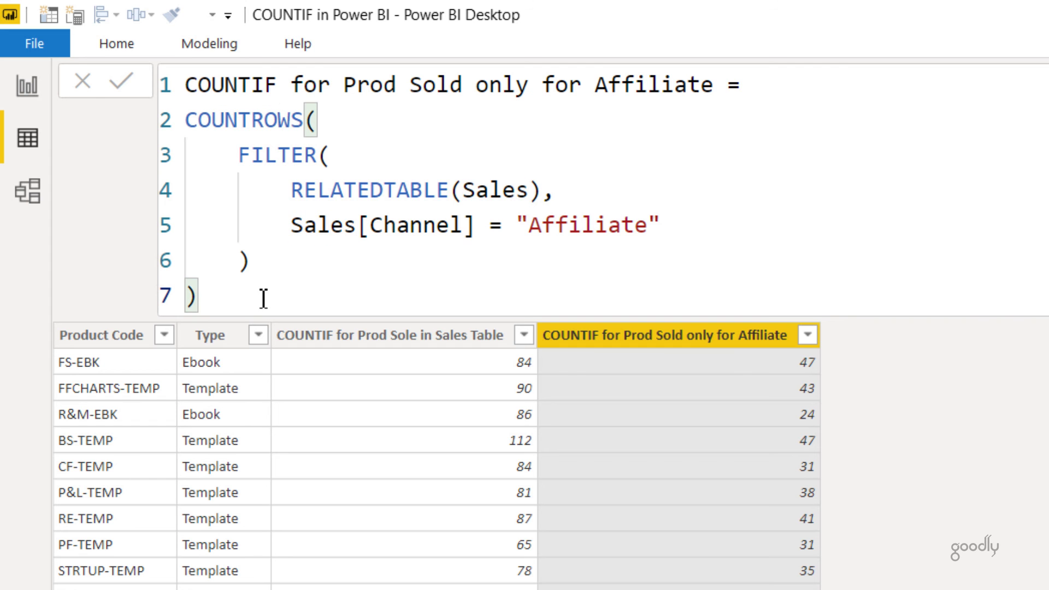